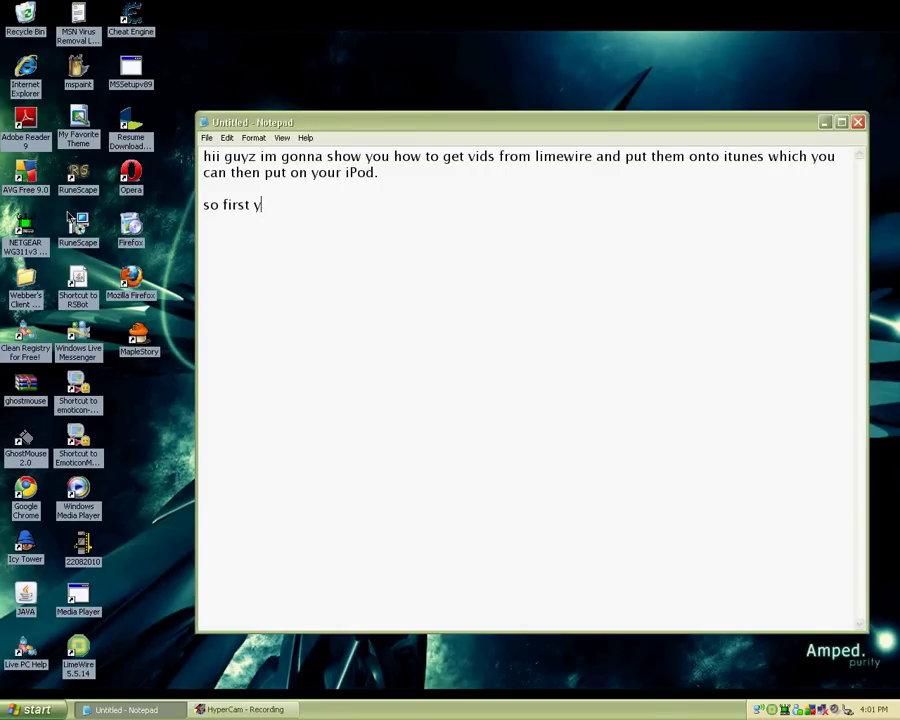
type("ou need limewire on your com")
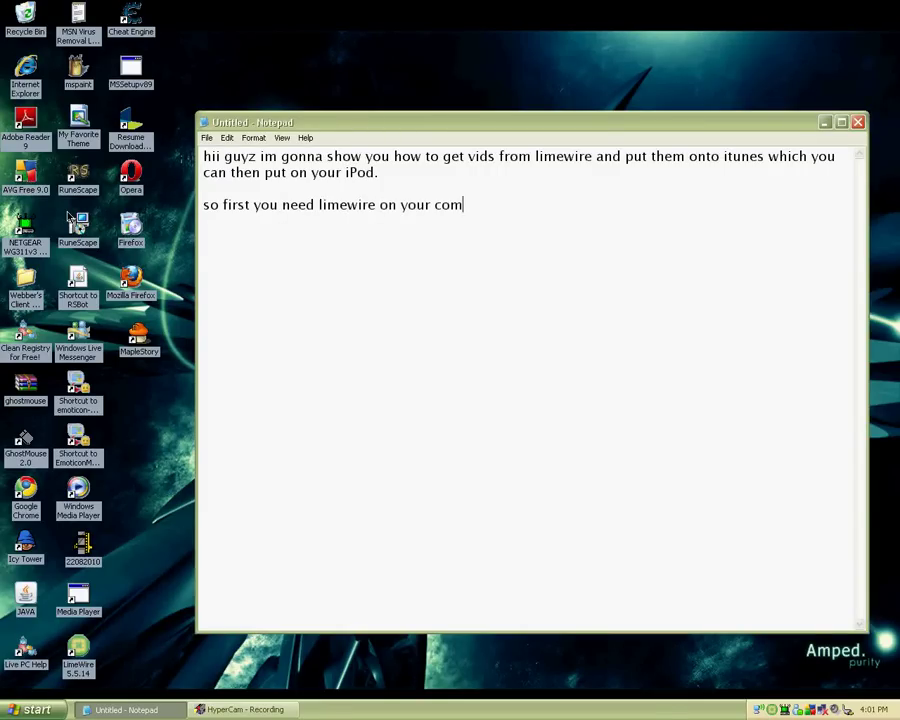
type("puter")
Type the tutorial intro, a note that LimeWire is needed, and step 1 in Notepad.
key("Return")
key("Return")
type("once you have that i")
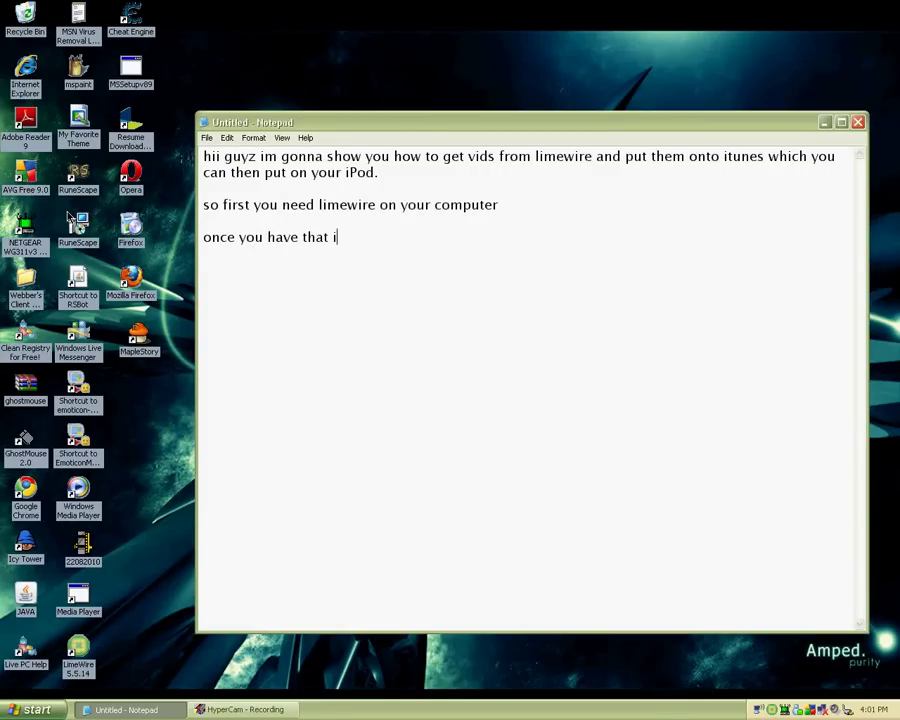
type(" will tell you what do")
key("BackSpace")
key("BackSpace")
type("to ")
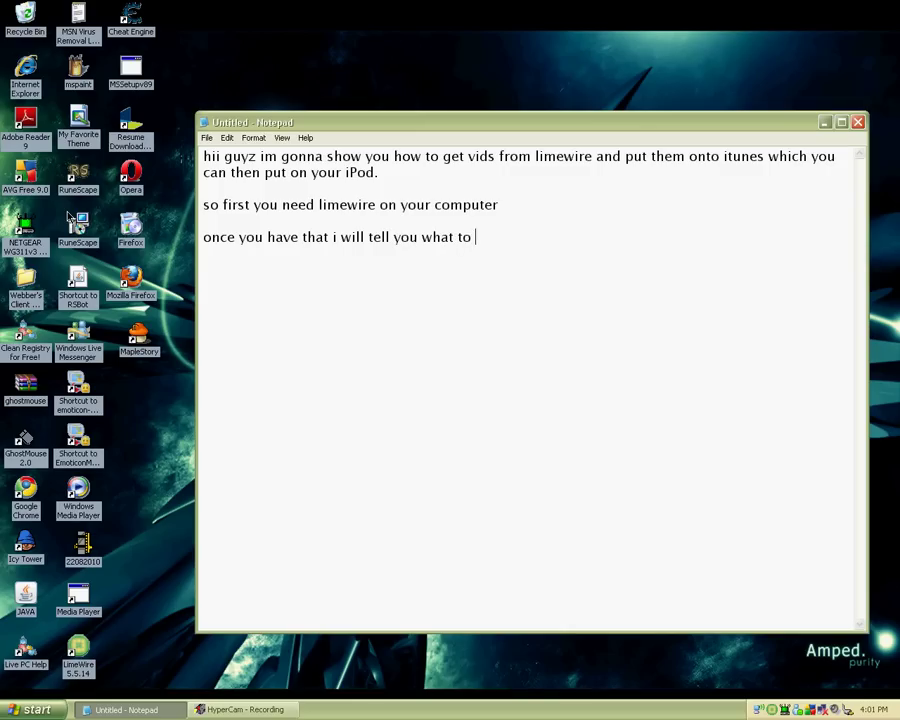
type("do")
key("Return")
key("Return")
type("1. open limewire of")
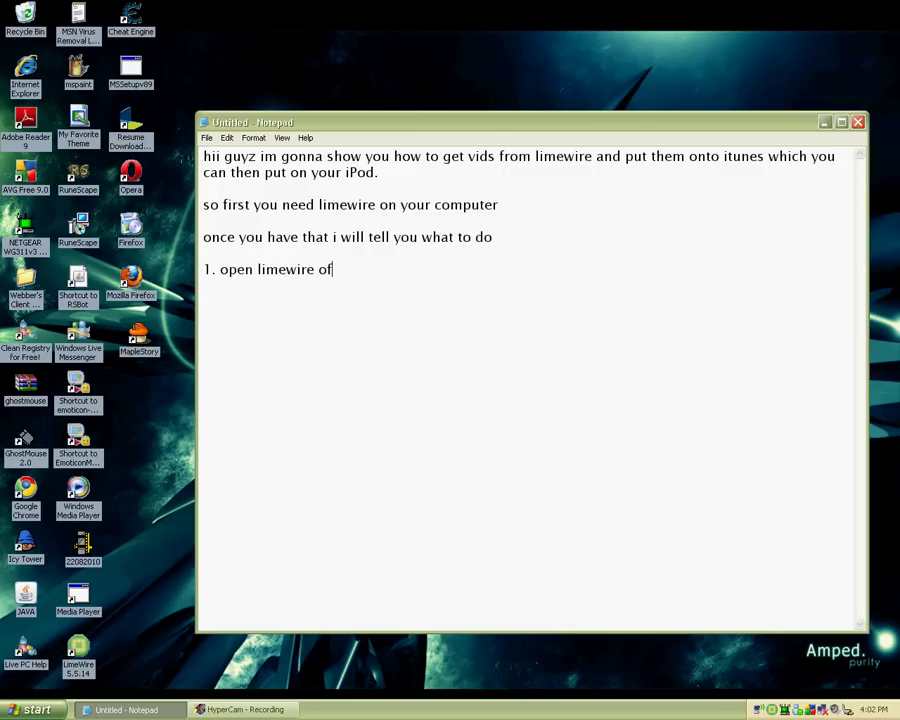
type(" course which you will fi")
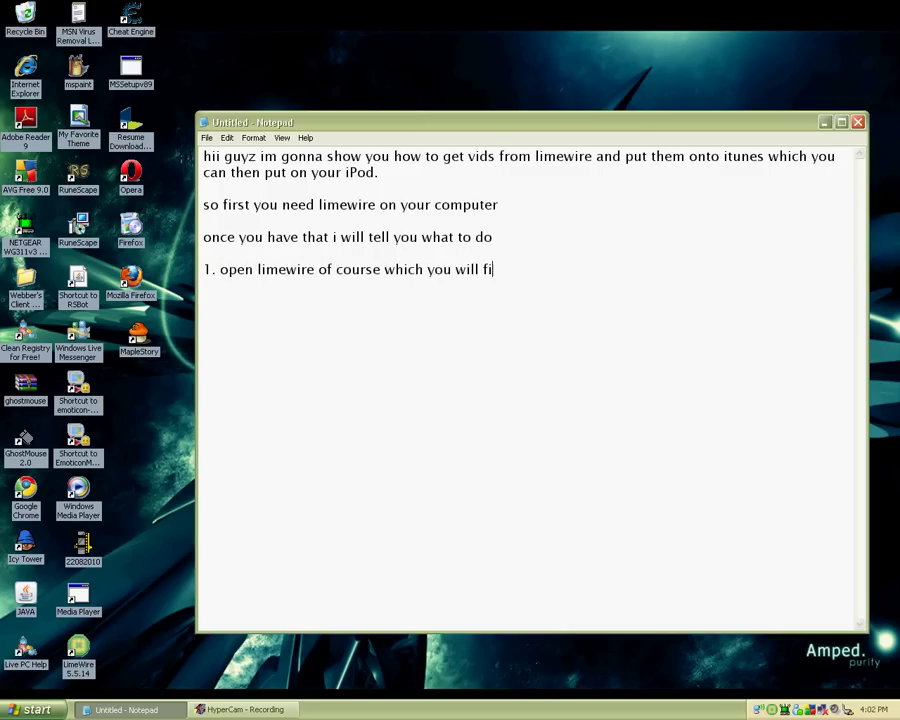
type("nd somwhee")
Launch LimeWire 5.5.14 from the Start menu.
key("super")
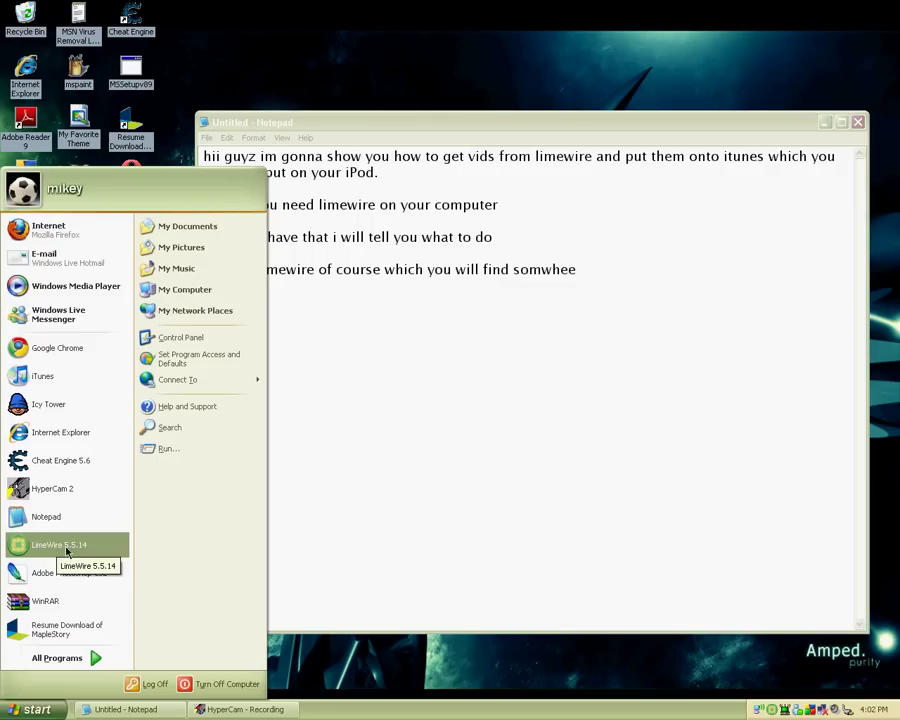
left_click(42, 547)
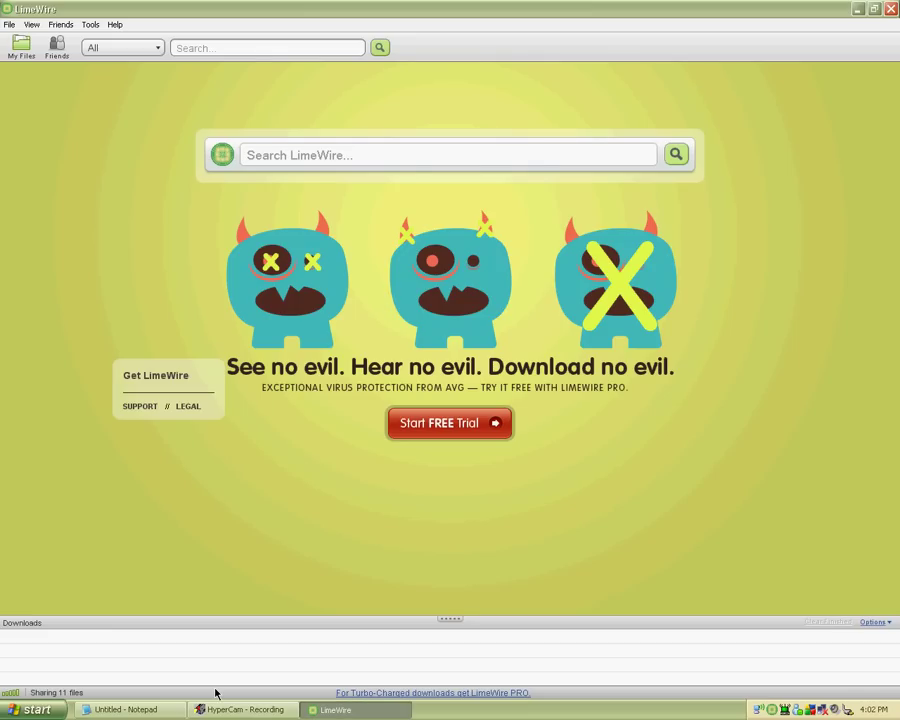
Add step 2 about searching for a wanted song, with a 'watch me' example line.
key("alt+Tab")
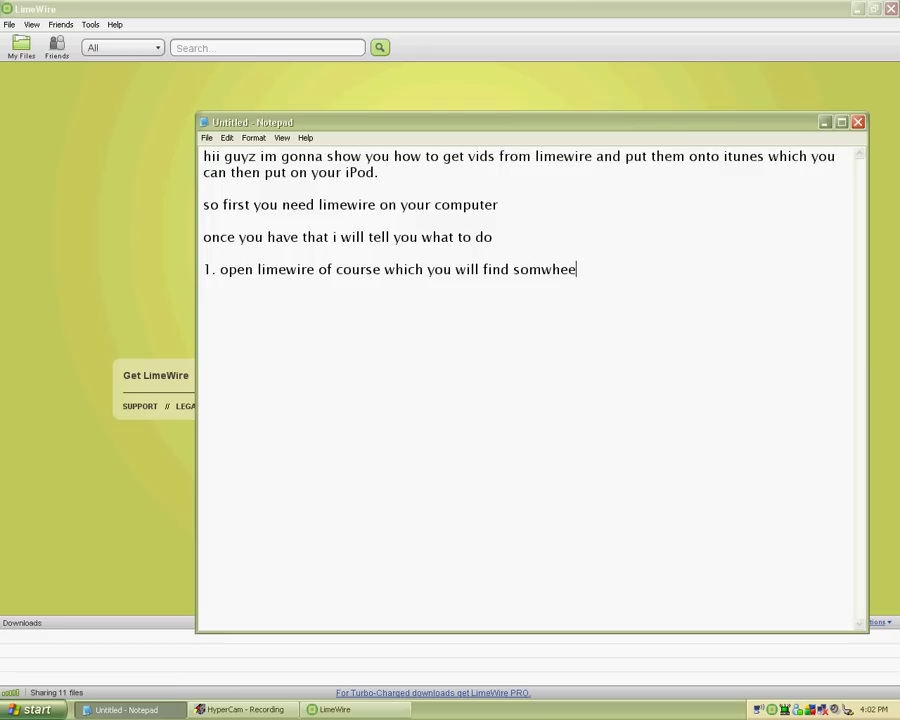
type("2. ok since it i")
type("s opened now you ")
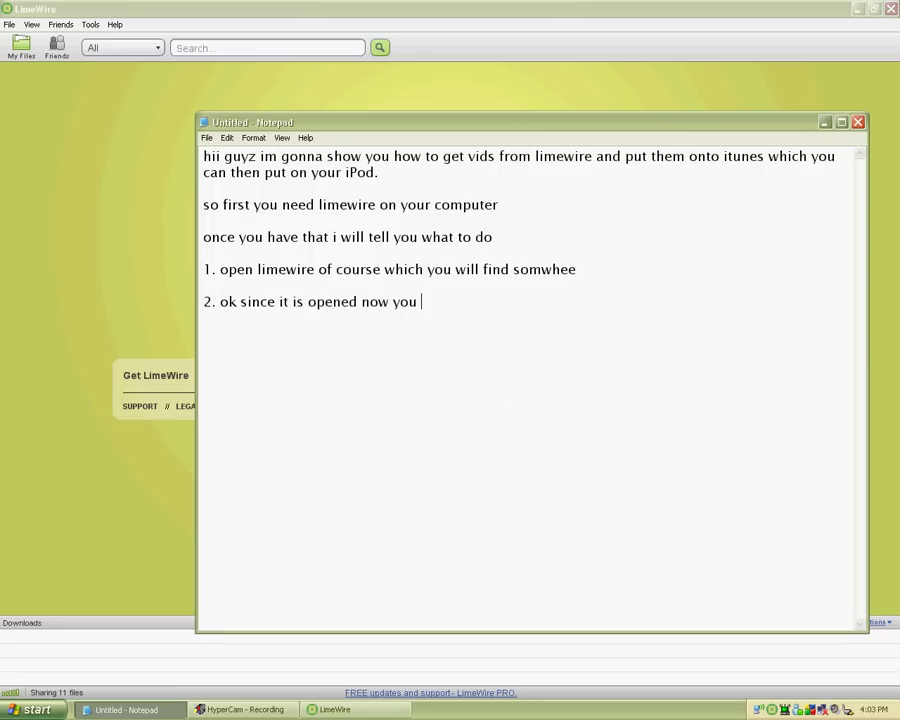
type("need to search a song t")
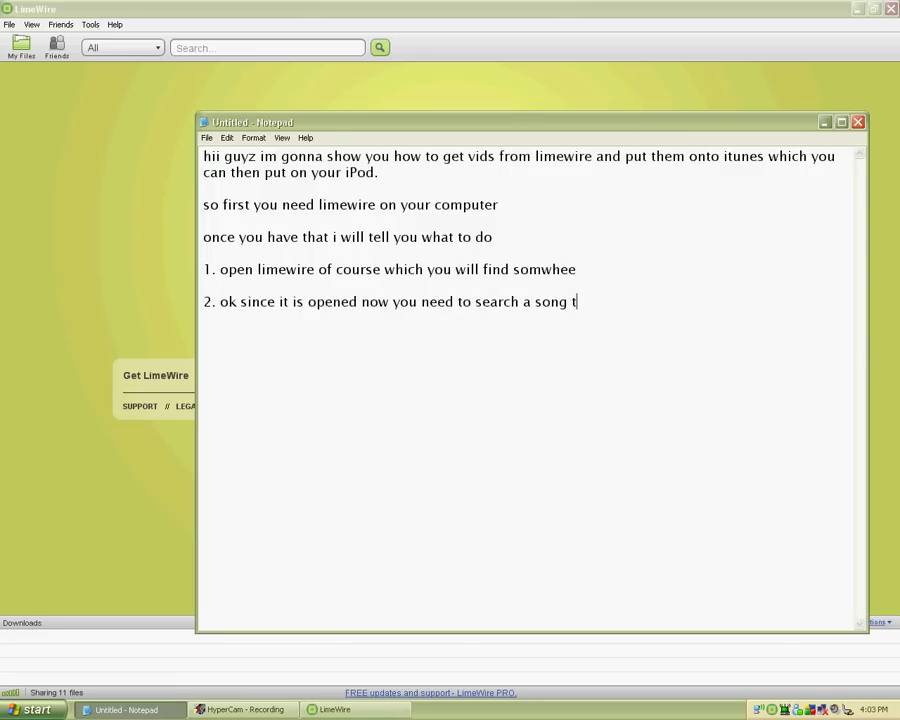
type("ht u want")
key("Return")
type("for example i wo")
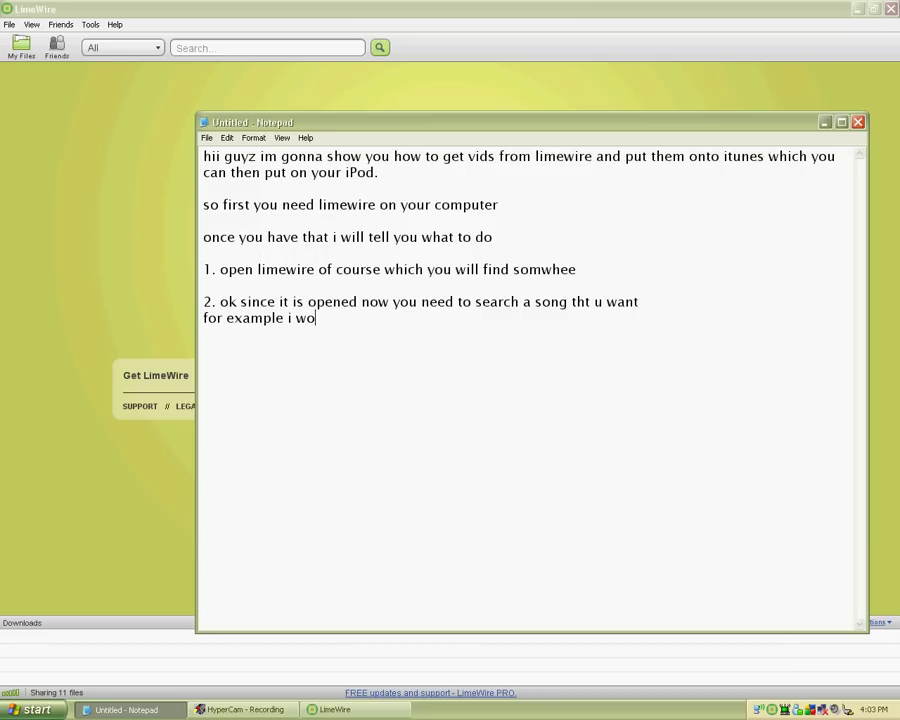
type("uld like to download a ")
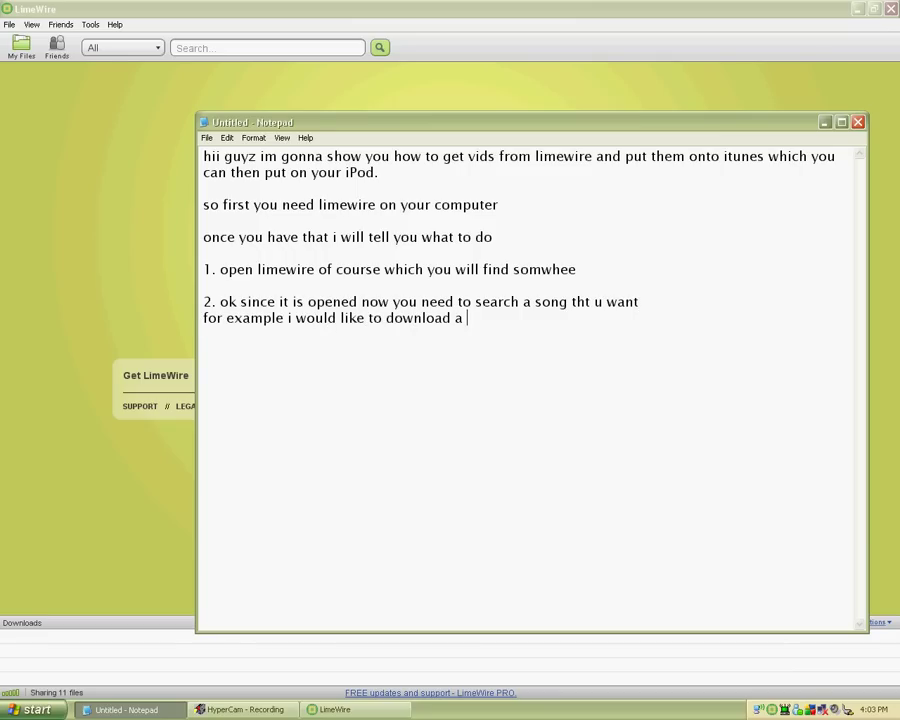
type("song")
key("Return")
type("wat")
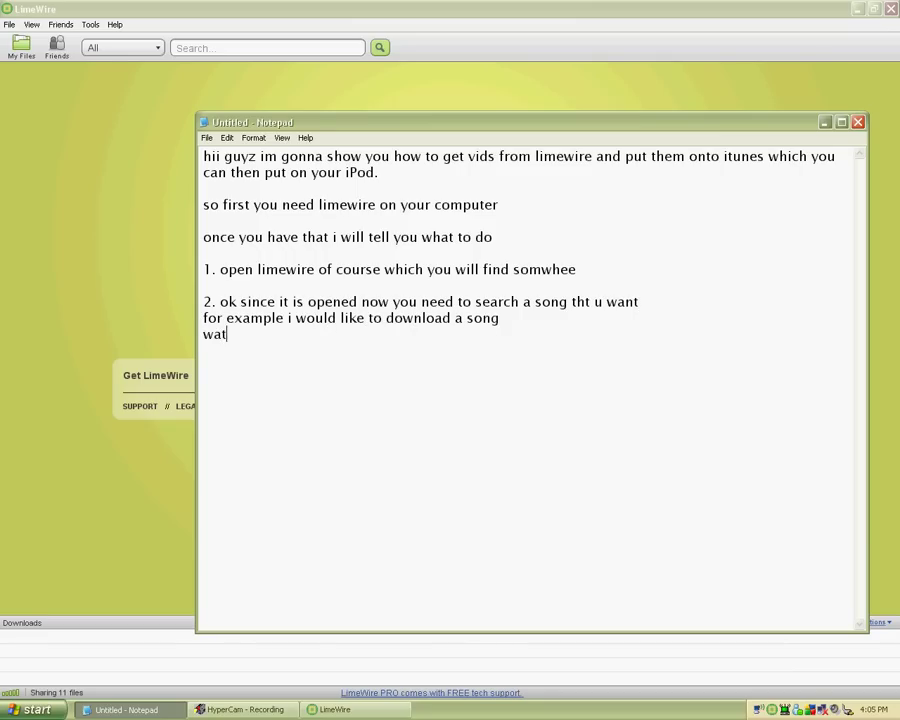
type("ch me")
type("usher -dj")
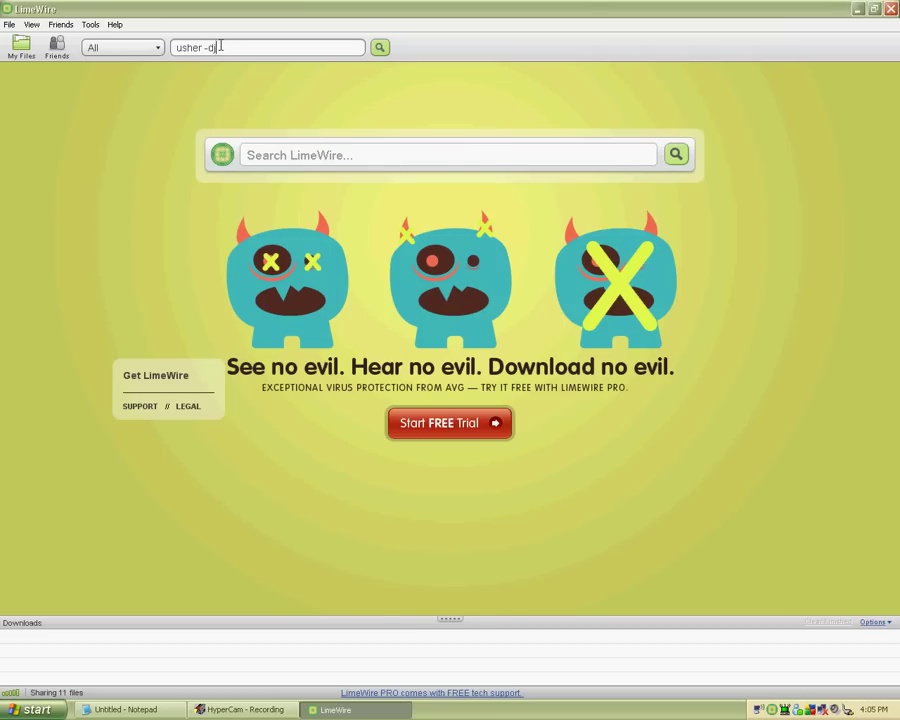
type(" got us falling in love")
Note the search step in the tutorial once 'usher - dj got us falling in love' is entered.
left_click(126, 709)
key("Return")
type("now cl")
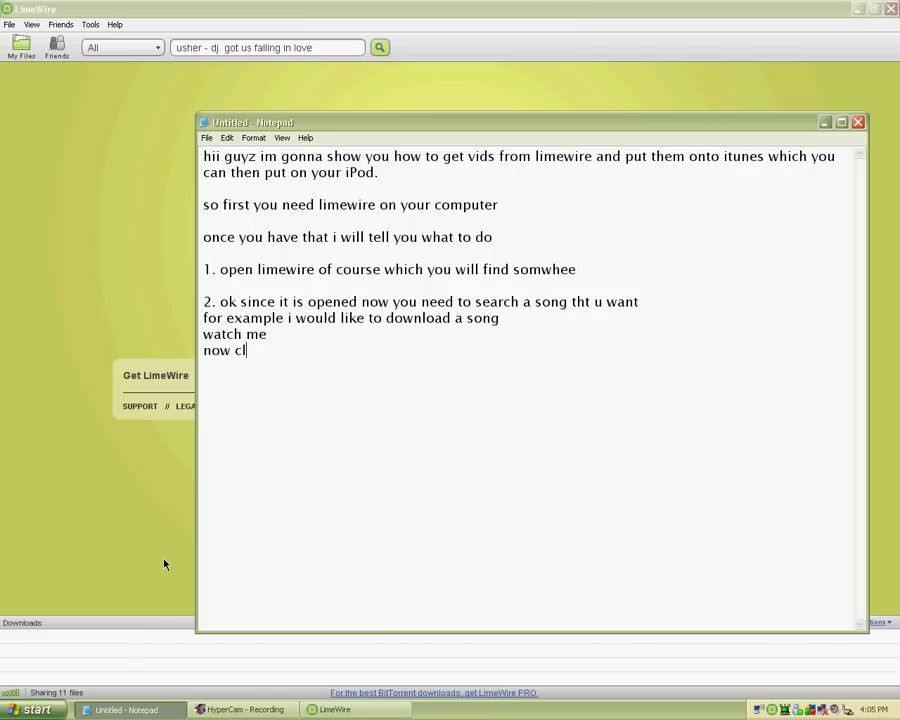
type("ick search")
type(" the gr")
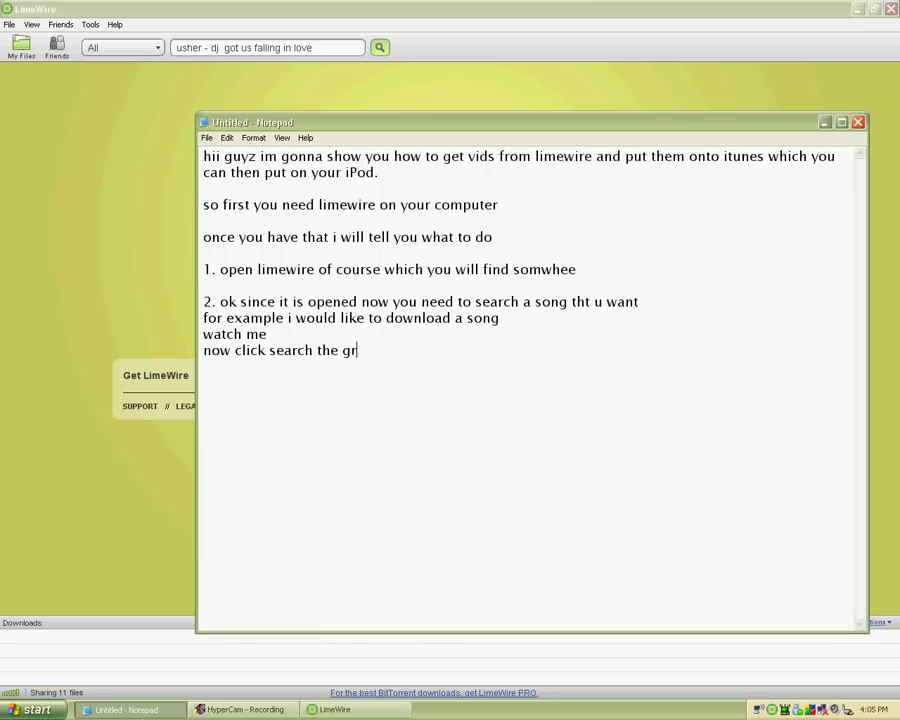
type("een icon with the magnifying glass ")
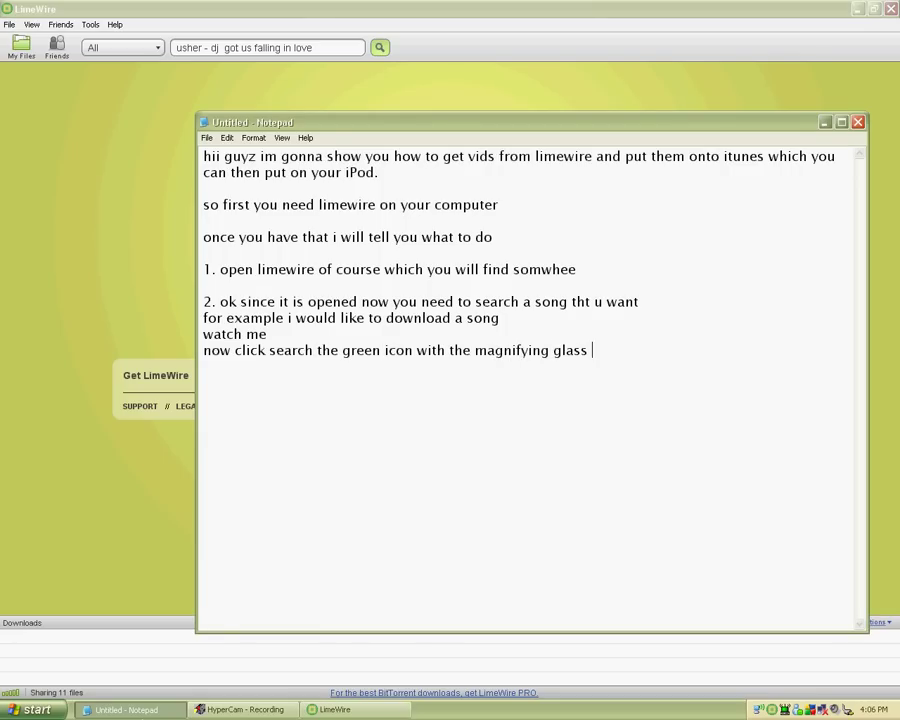
type("obvious")
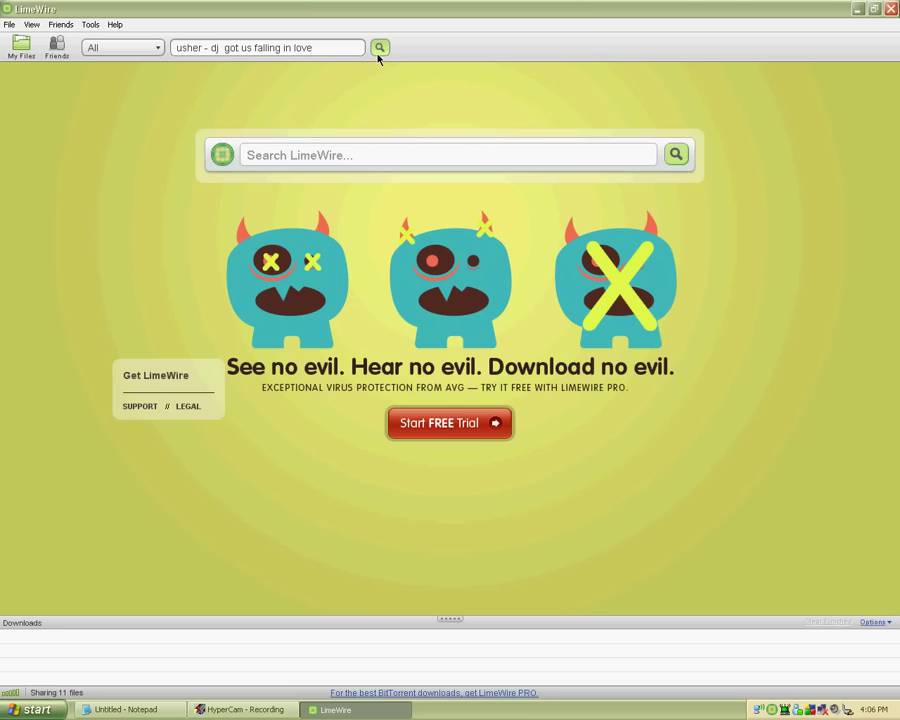
Run the Usher song search and begin step 3 on choosing a result.
left_click(379, 47)
key("Return")
type("as you can")
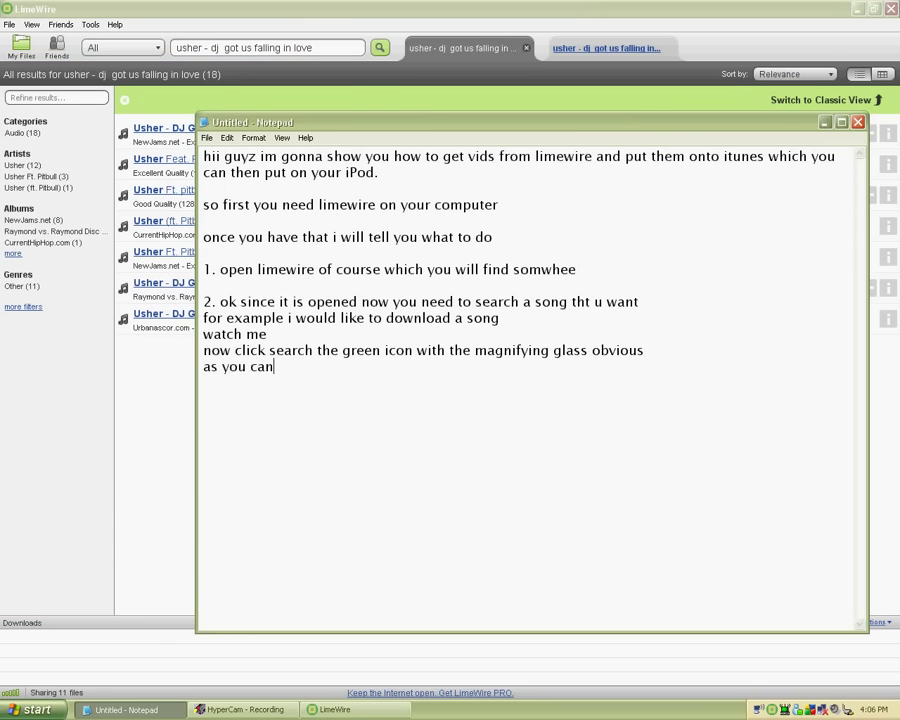
type(" see all the results are coming up")
key("Return")
type("3")
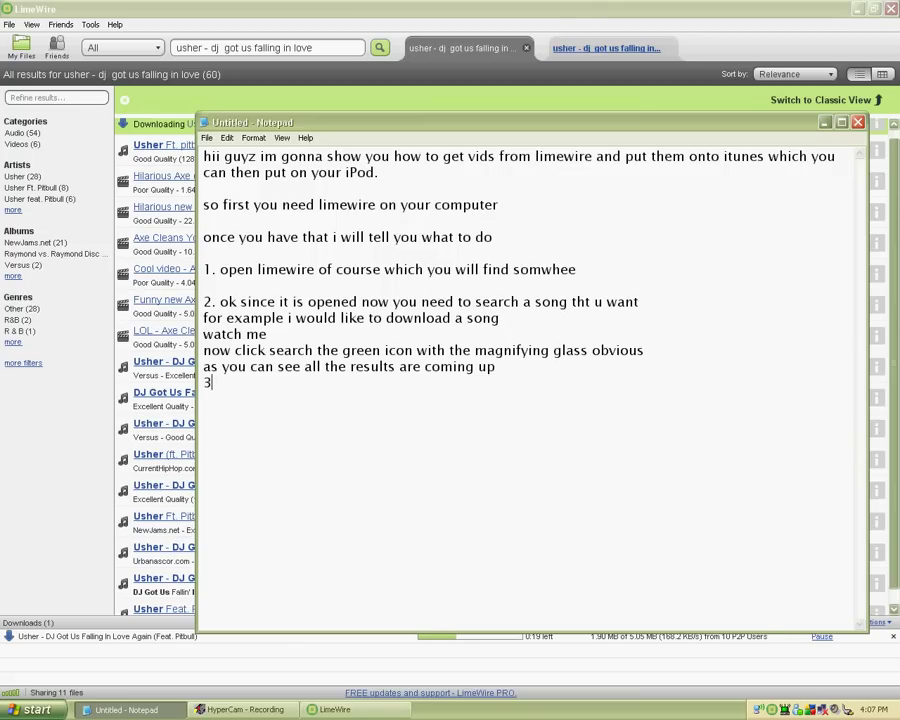
type(". click on the link of the one u want i")
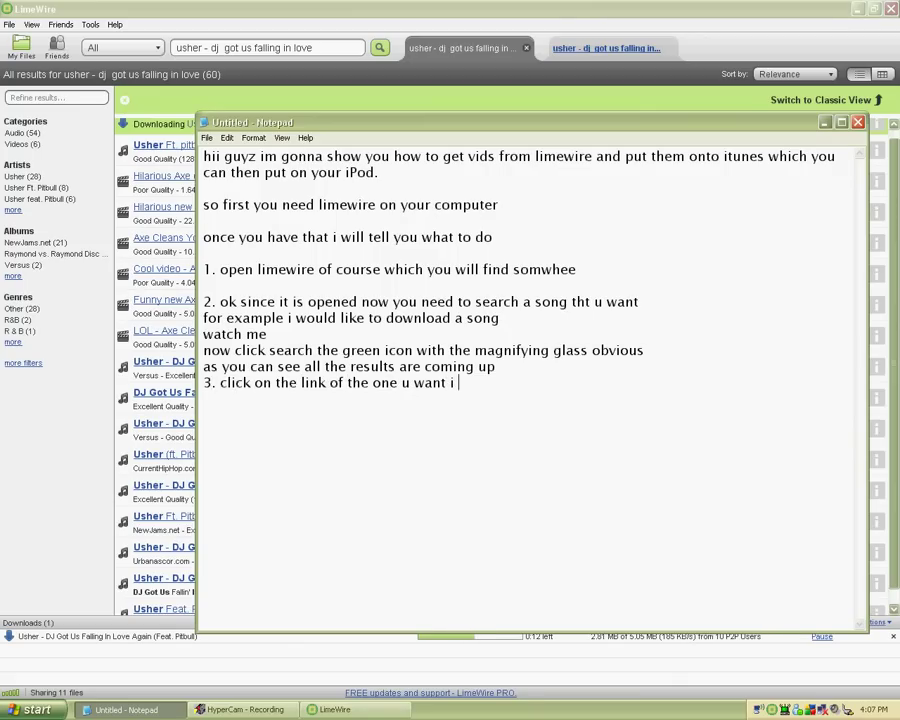
type(" clicked one")
Write the download-waiting notes and reveal LimeWire's finished Usher download.
key("Return")
type("then the dowenload starts at the ")
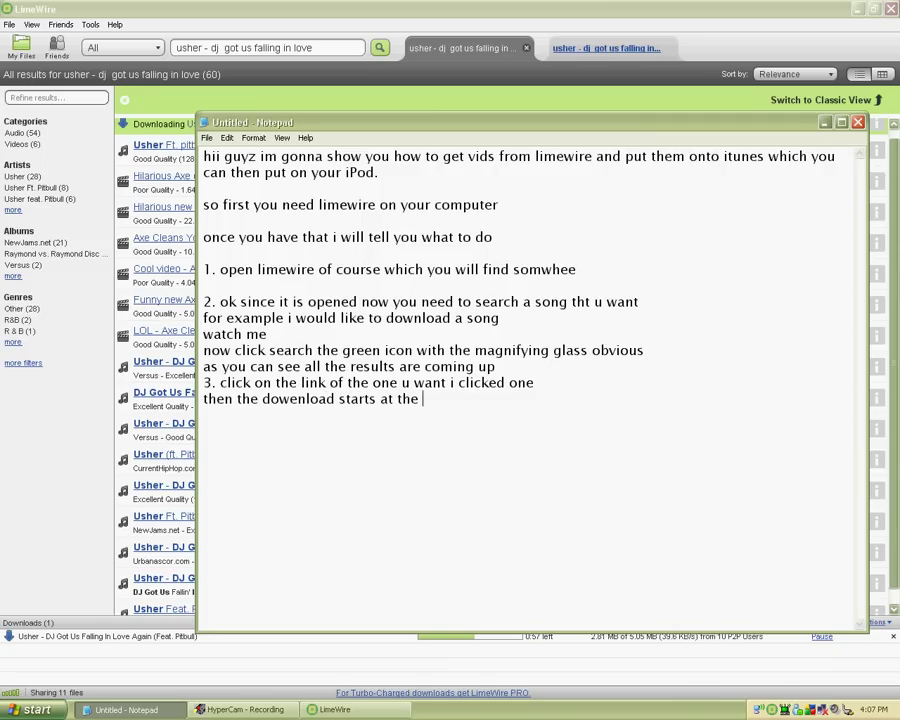
type("bottom as u can see")
key("Return")
type("hii kevvi")
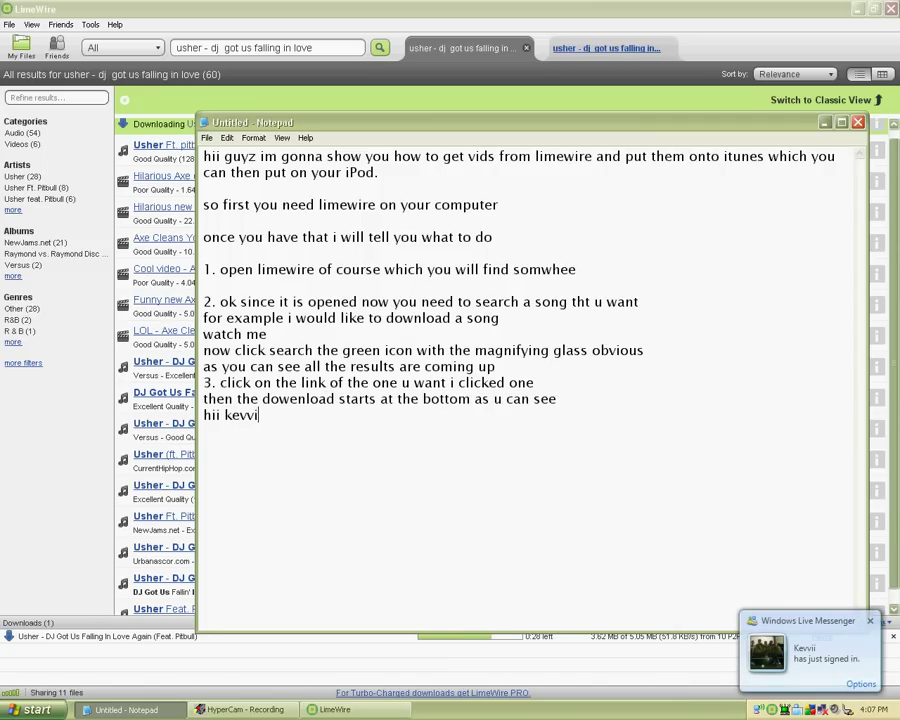
type(" u just signed in")
key("Return")
type("lol i")
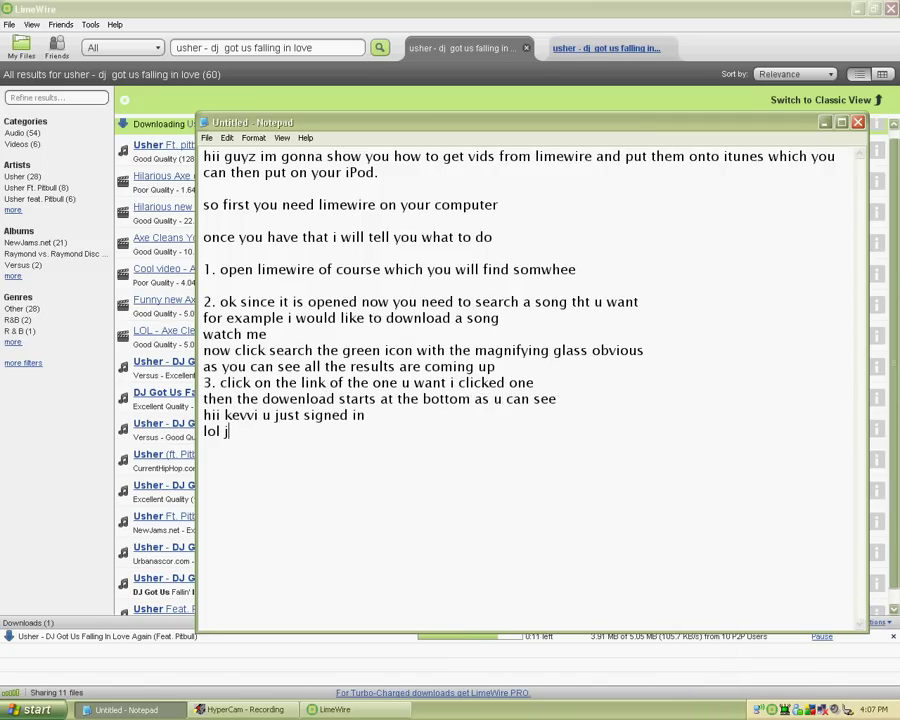
key("BackSpace")
key("BackSpace")
key("BackSpace")
key("BackSpace")
key("BackSpace")
key("Return")
type("ok wait fo")
key("alt+Tab")
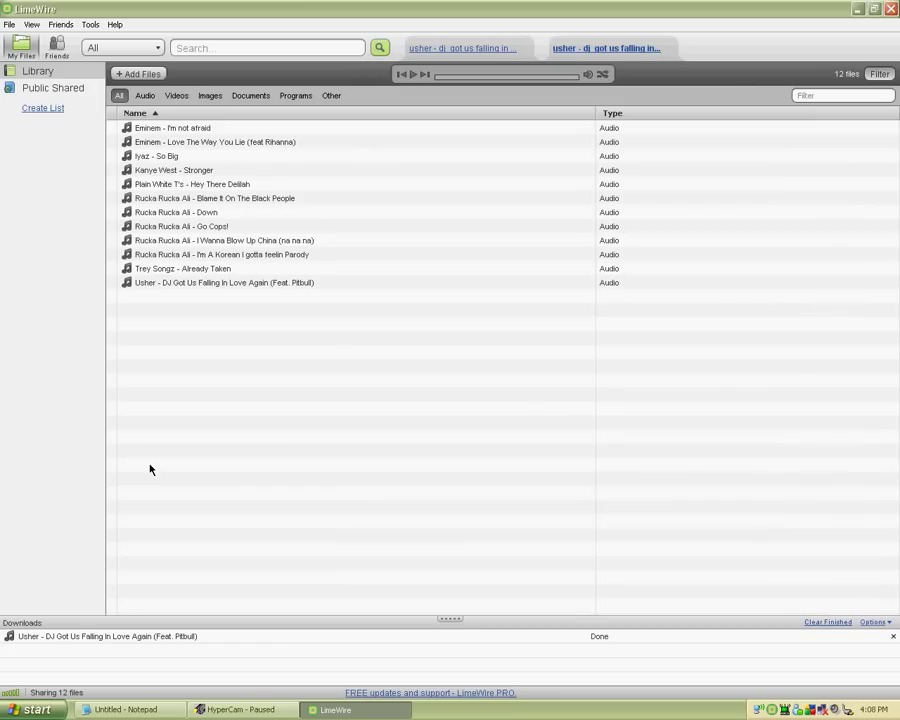
Note that the download finished and files are viewable in My Files, then return to LimeWire.
left_click(125, 709)
key("BackSpace")
key("BackSpace")
type("o it finish")
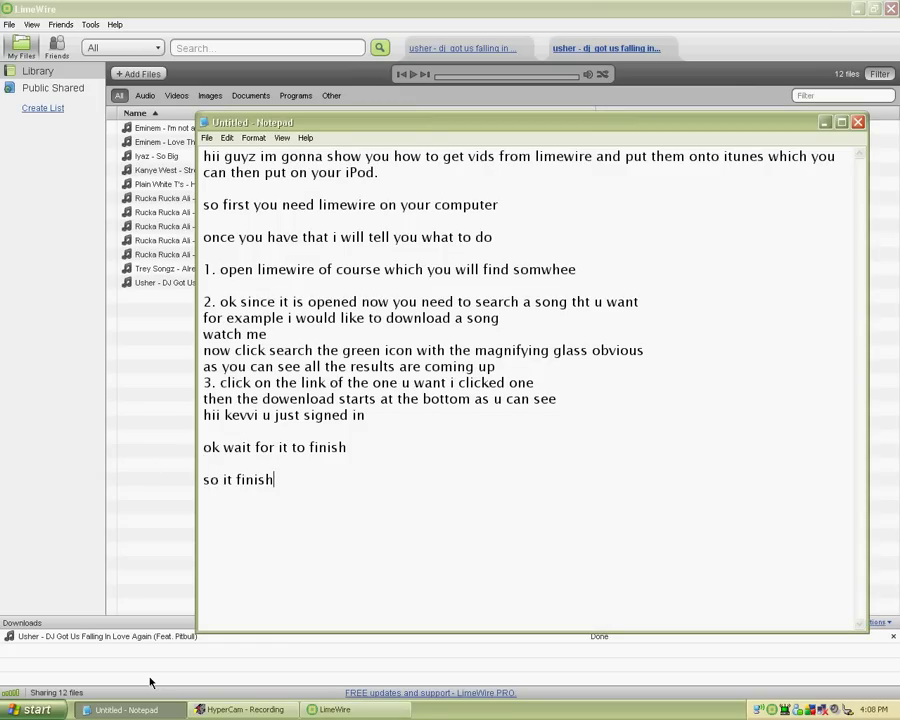
type("ed now to view them go to m")
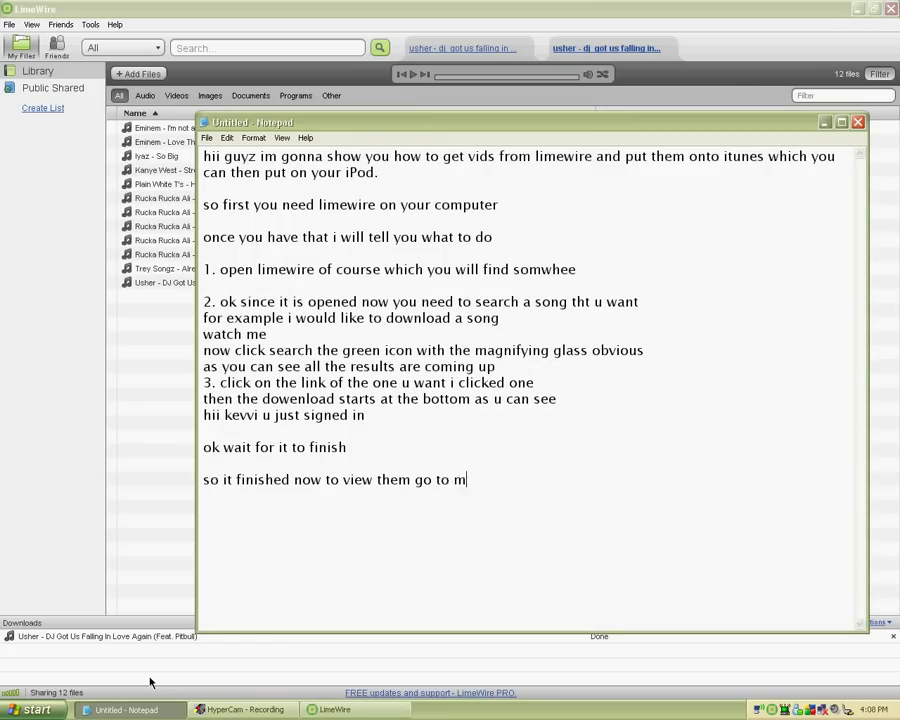
type("y files which i wil")
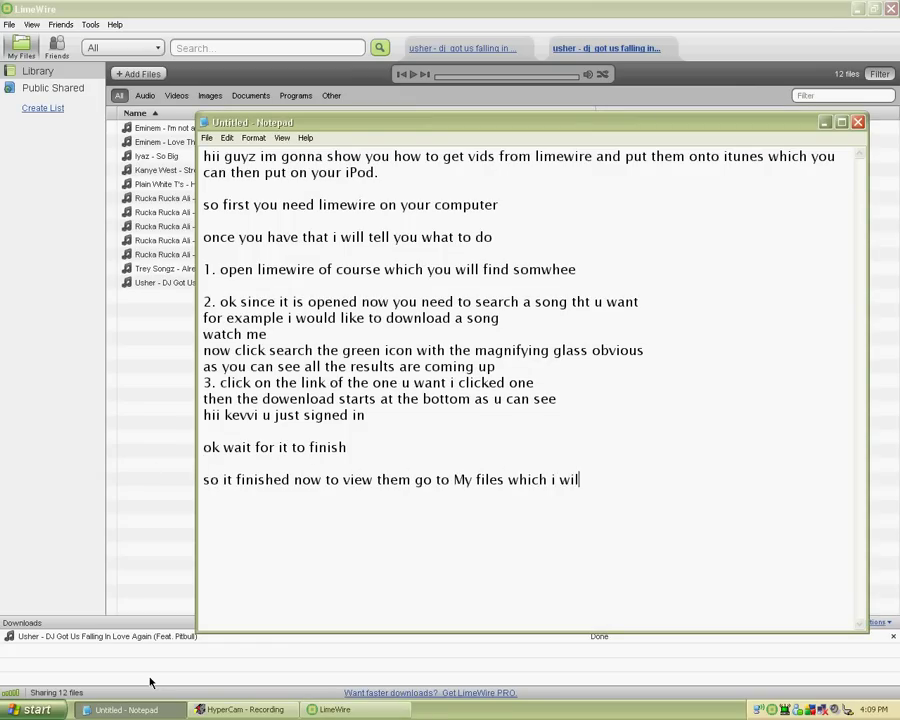
type("l show u where it is")
left_click(125, 709)
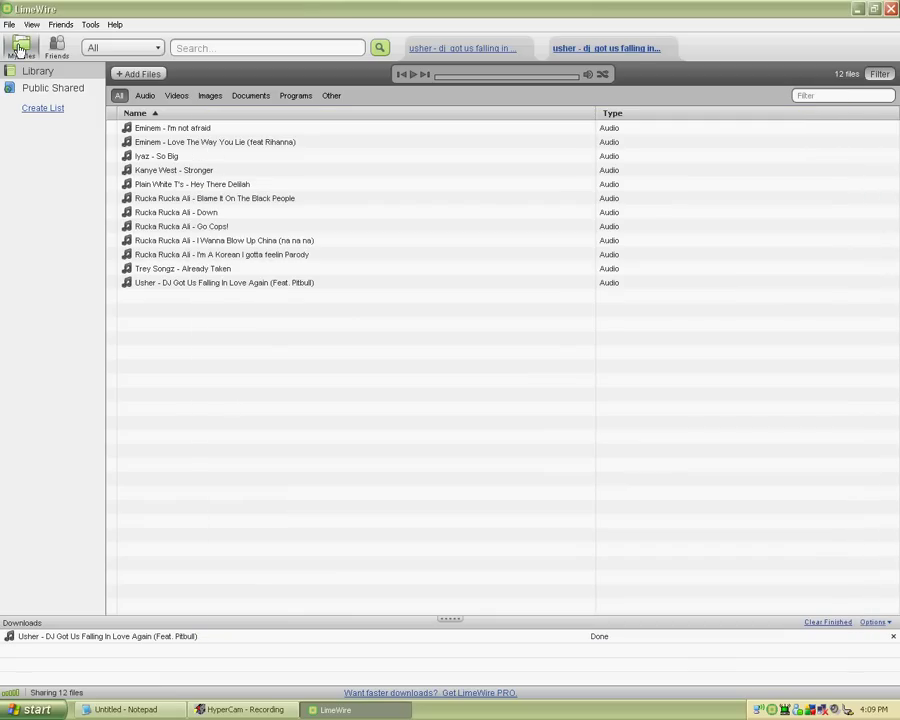
Add 'yes there', 'ok now u can open iTunes' and 'i hope you have iTunes ;o' to the notes.
left_click(125, 709)
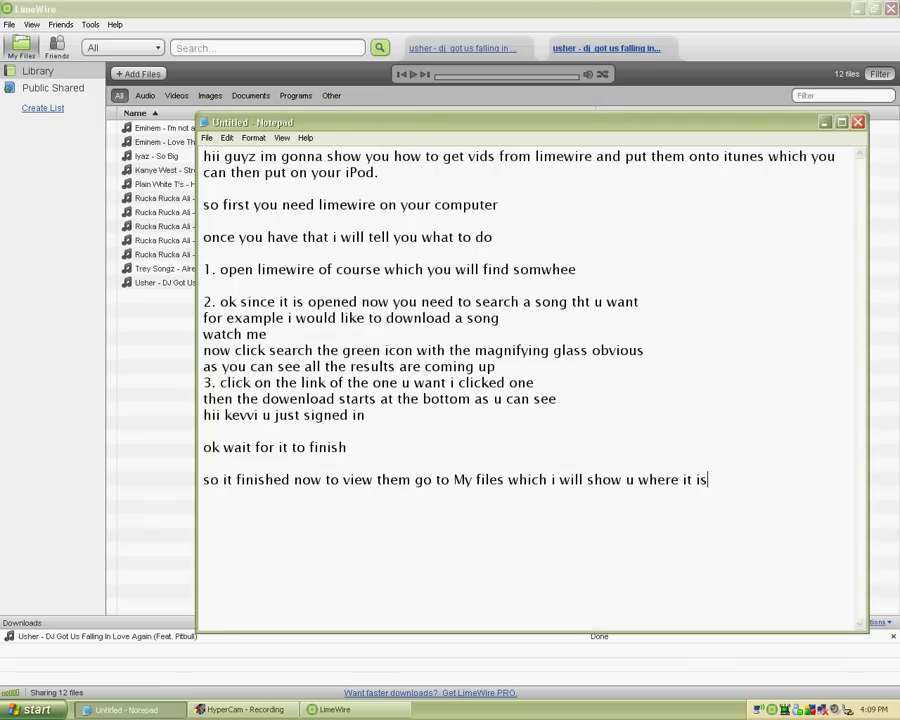
type("yes there ok now u ca")
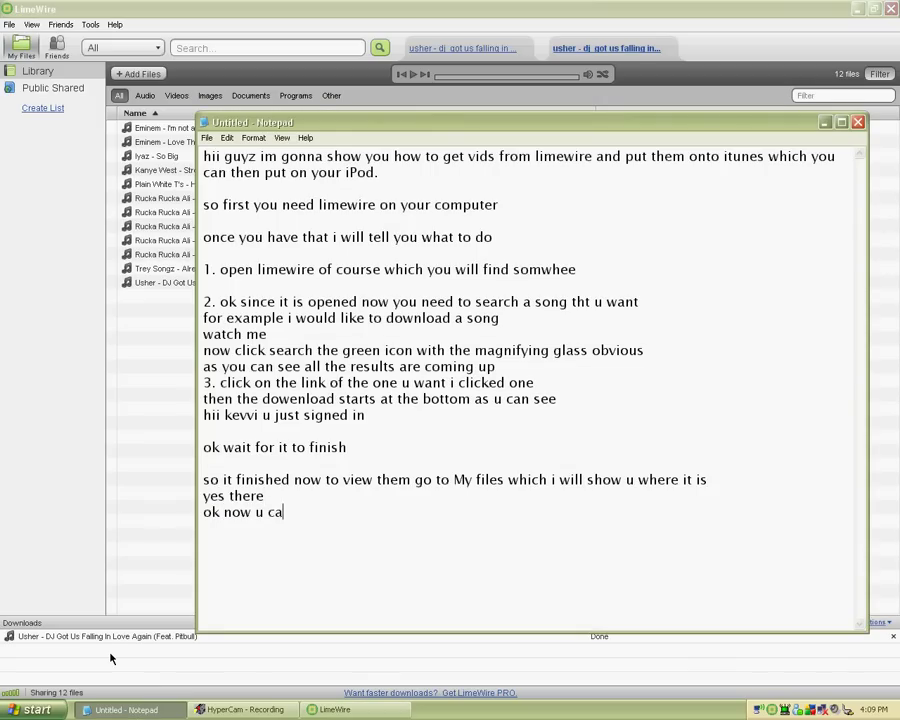
type("n open iTunes i ho")
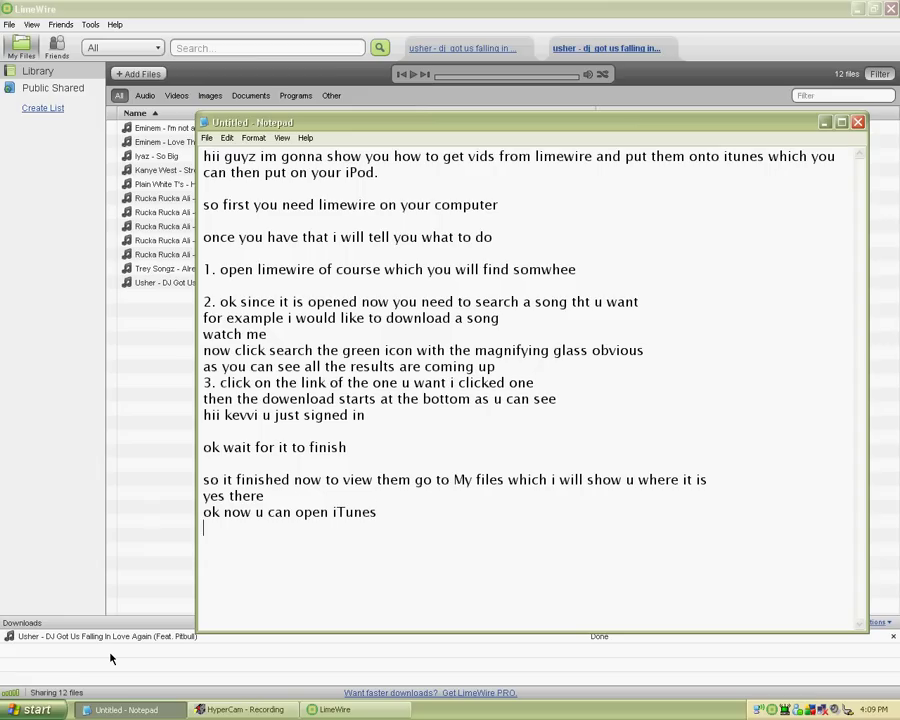
type("pe you have iTunes")
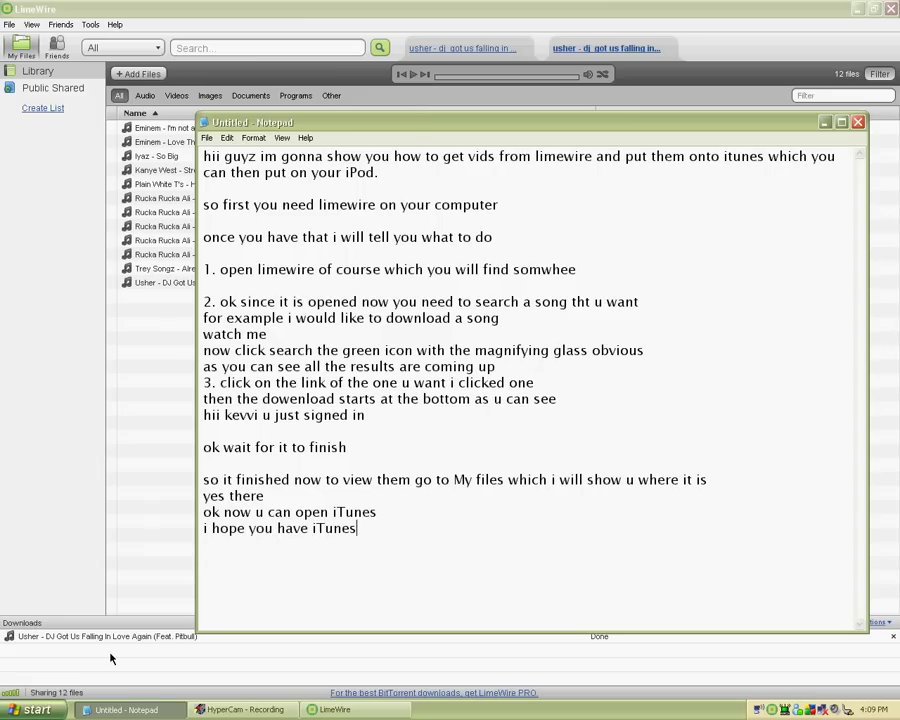
type(" ;o")
key("Return")
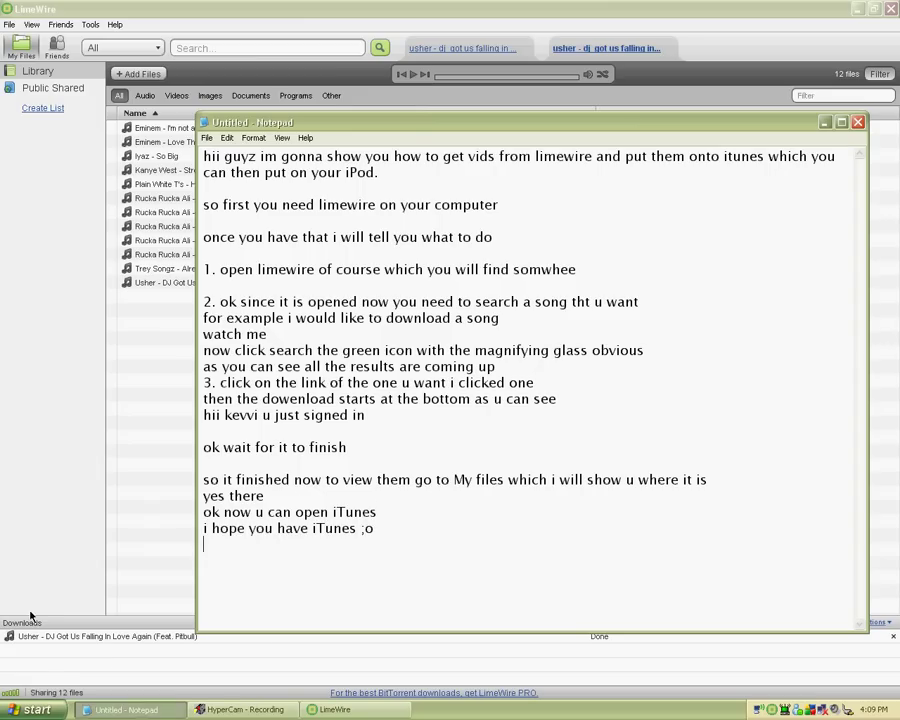
left_click(37, 709)
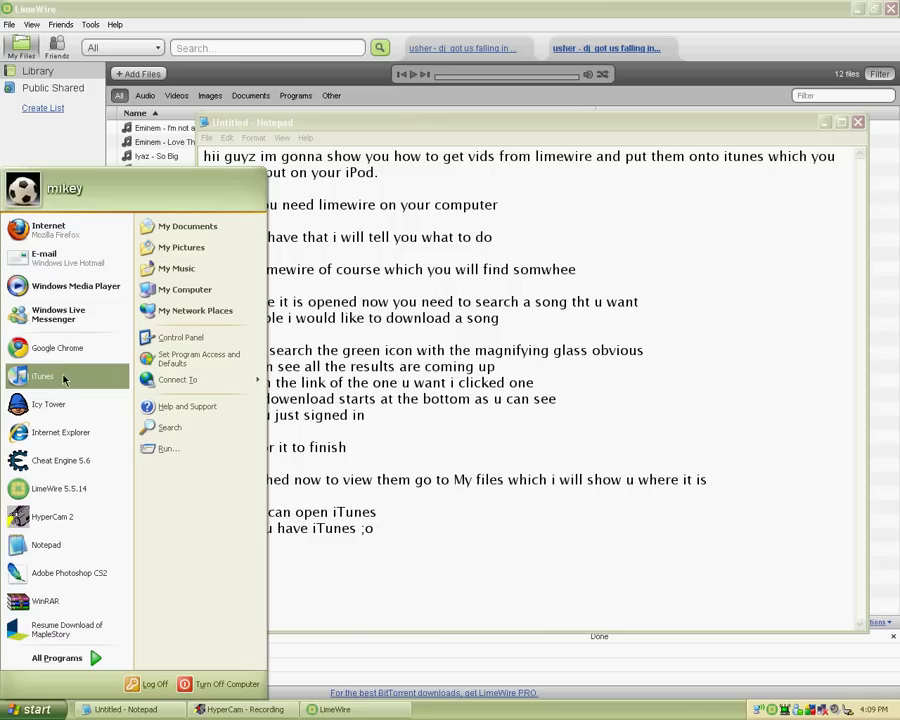
Start iTunes from the Windows XP Start menu.
left_click(64, 378)
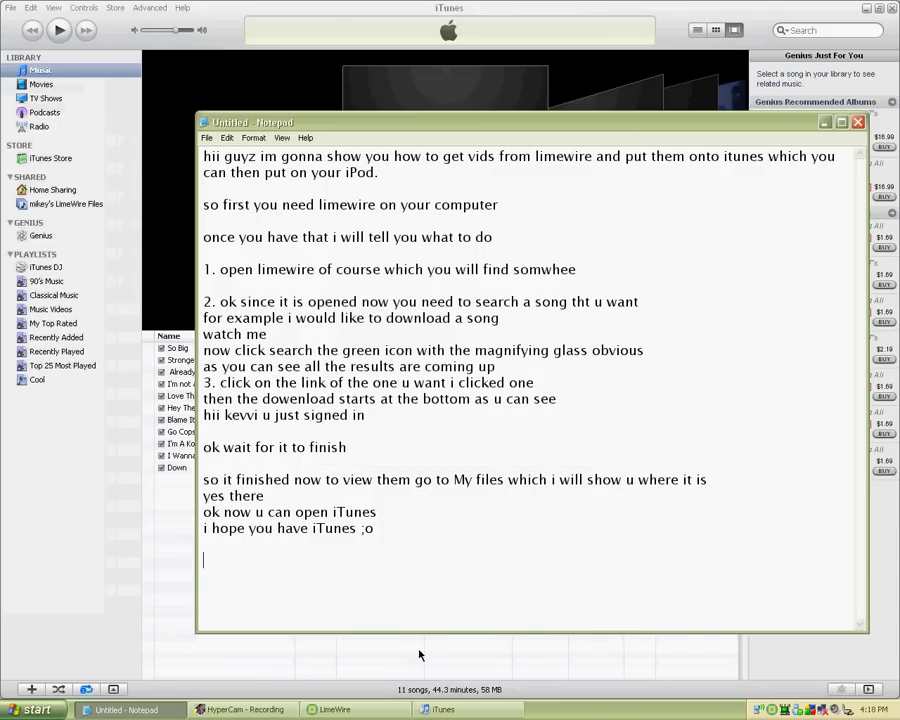
type("4. now it")
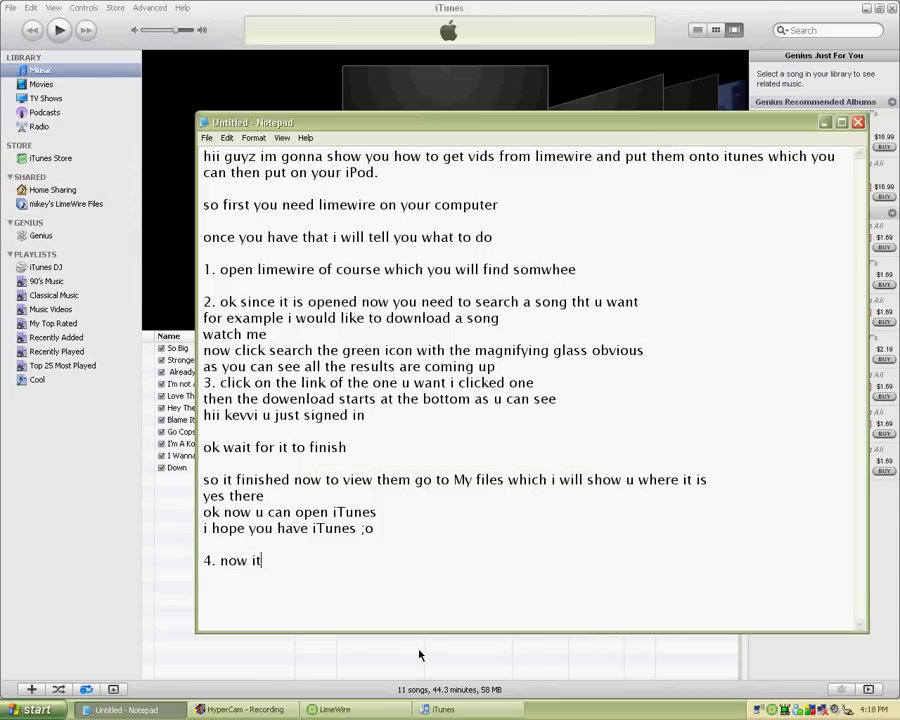
type("unes is opened now follow m")
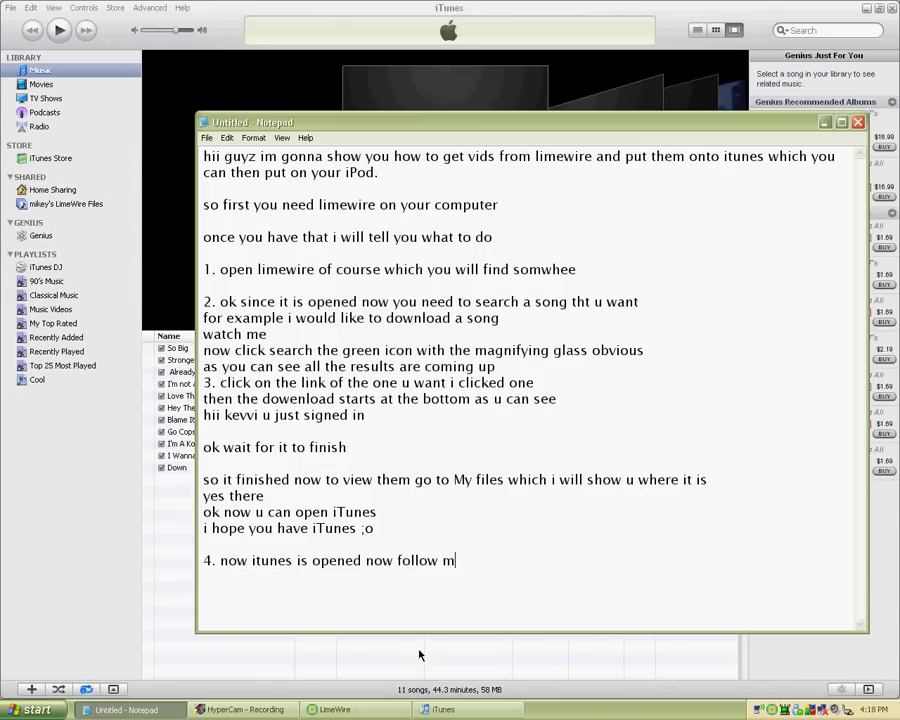
type("y directions")
Select the downloaded Usher song in LimeWire and begin step 4 with the multiple-songs tip.
left_click(334, 709)
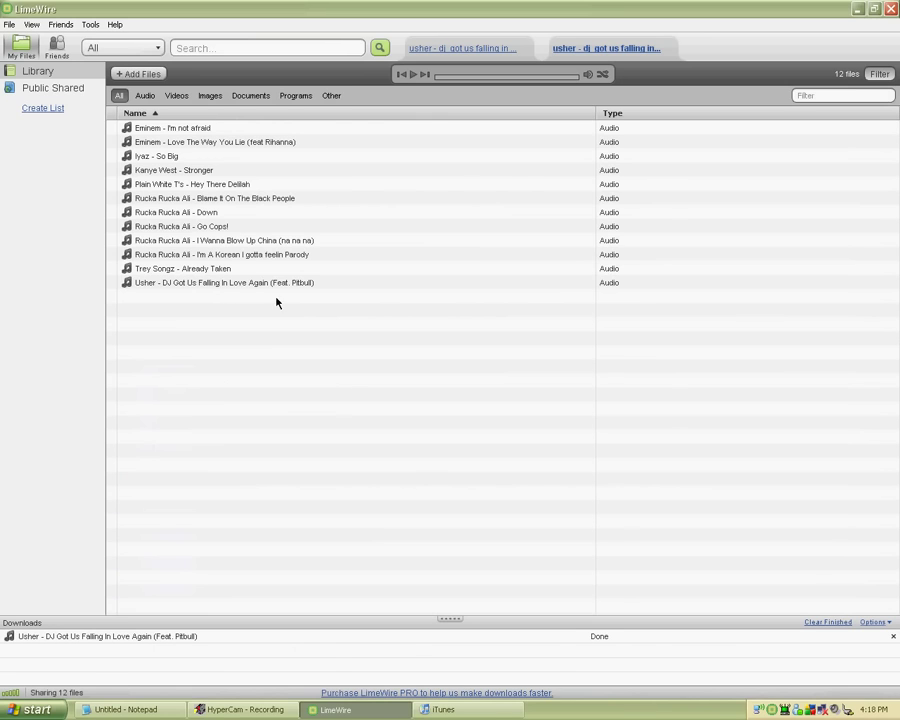
left_click(215, 286)
key("Return")
type("select a spo")
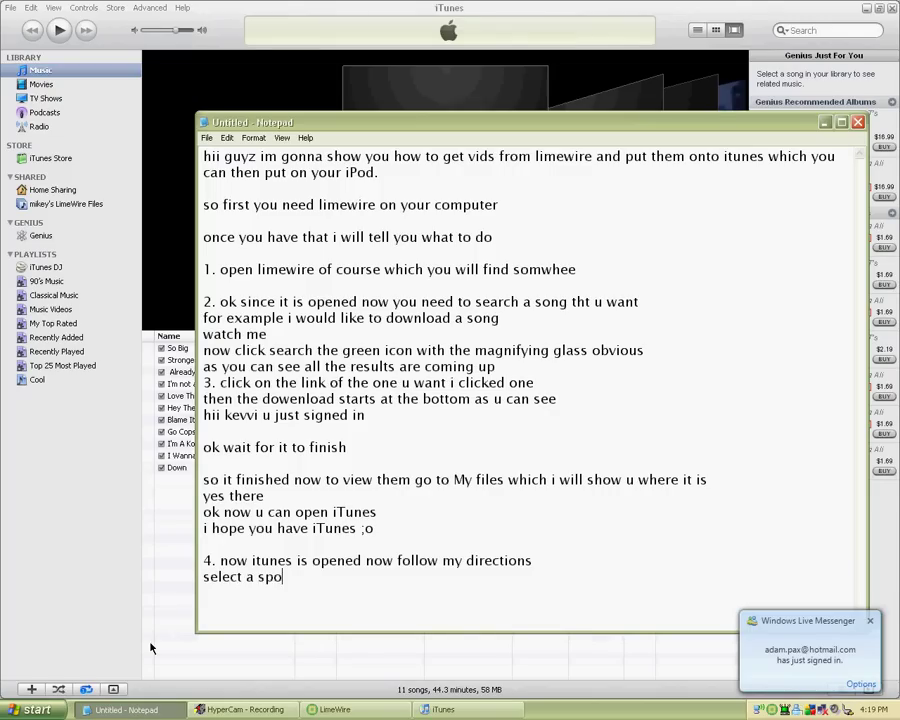
key("BackSpace")
key("BackSpace")
type("ong")
key("Return")
type("or multiple songs ")
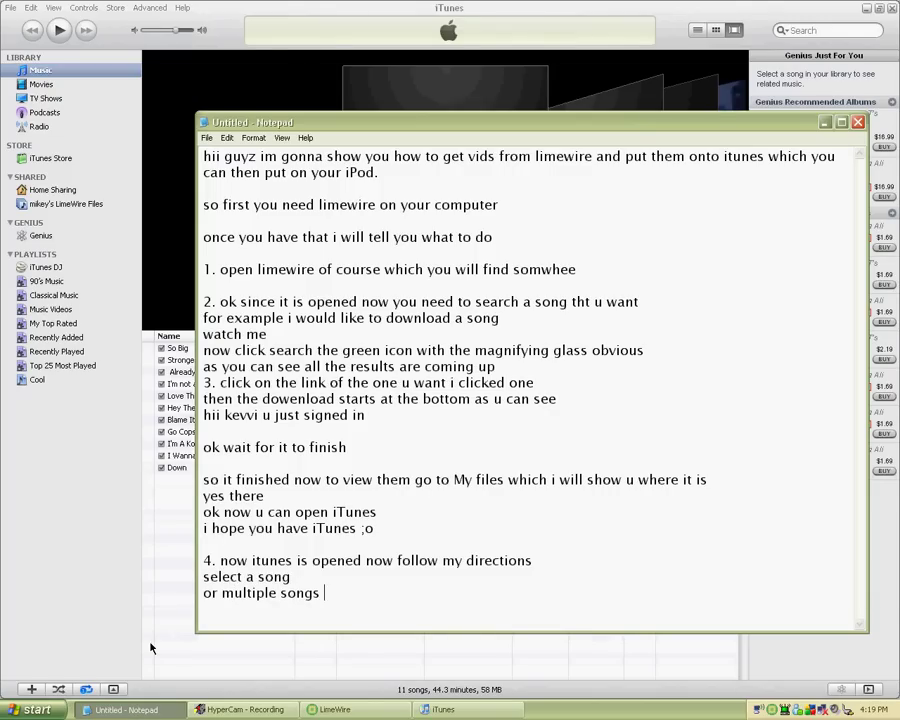
type("by holding ctrl and clic")
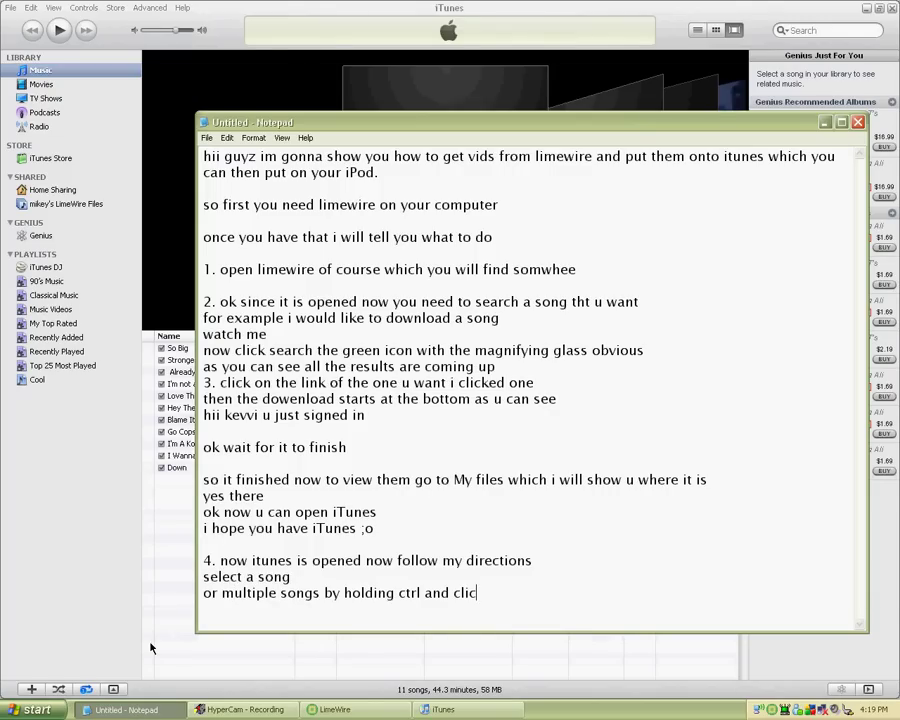
type("king them")
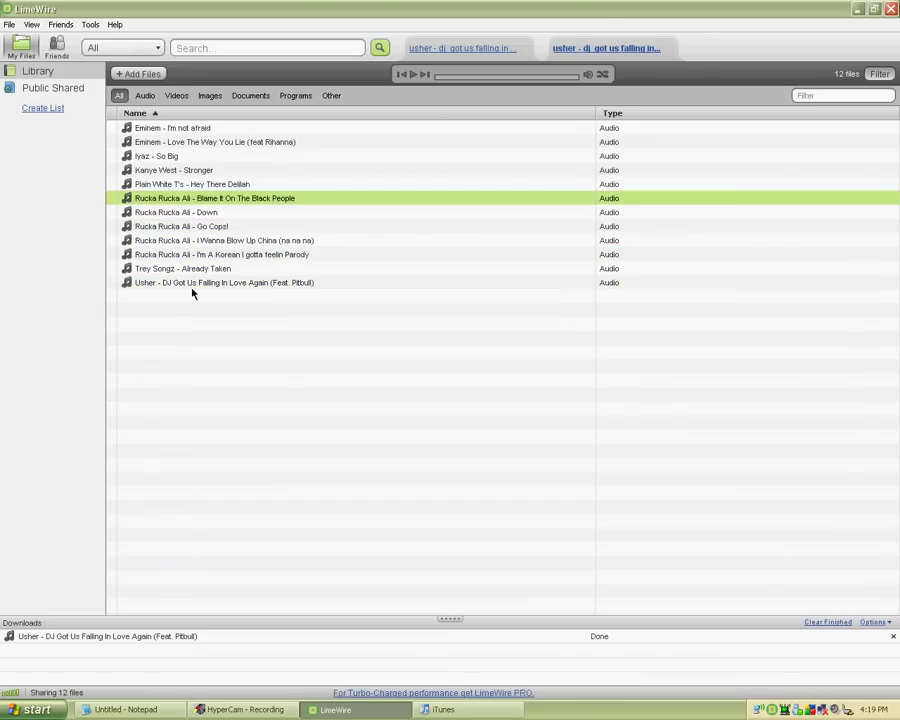
Fix a typo in step 4 and drag the Usher song into the iTunes Music library.
left_click(190, 283)
type("no")
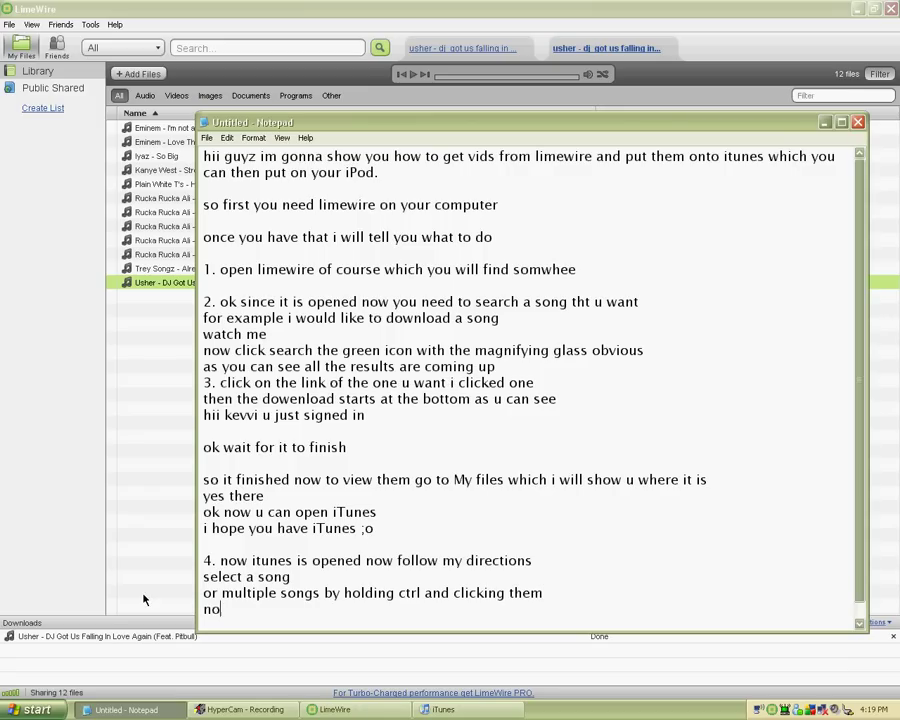
type("w dra the son")
key("BackSpace")
key("BackSpace")
key("BackSpace")
type("g the song down to itunes in the music")
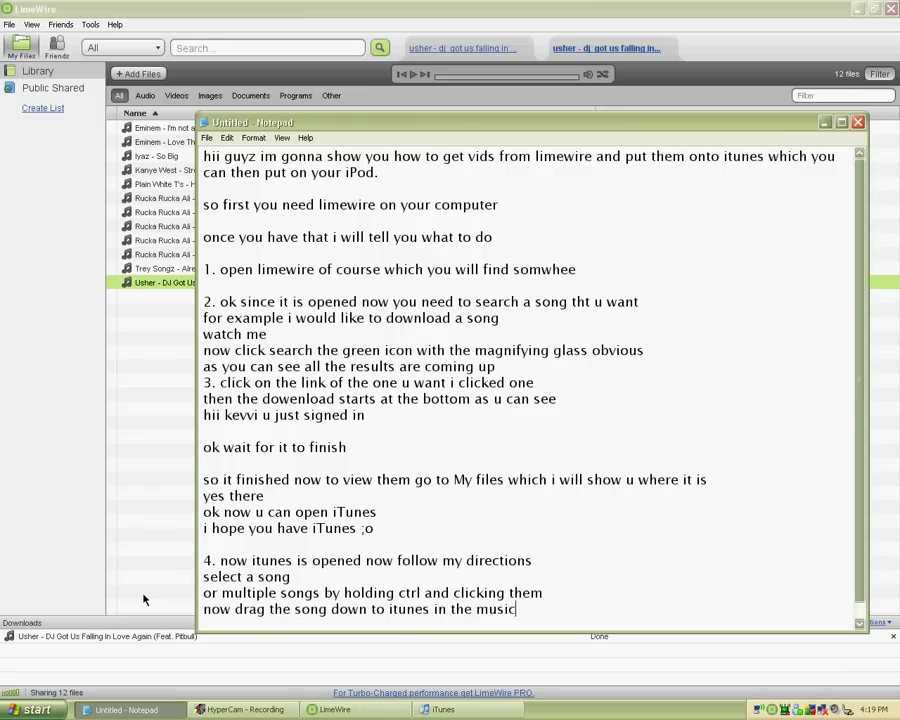
left_click(145, 599)
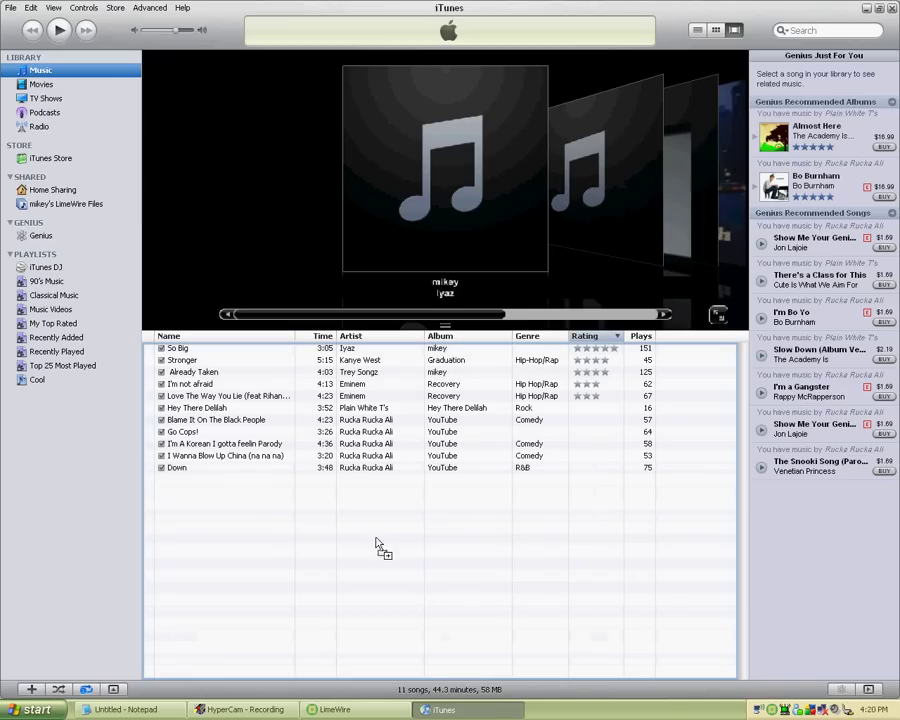
left_click_drag(458, 713, 382, 543)
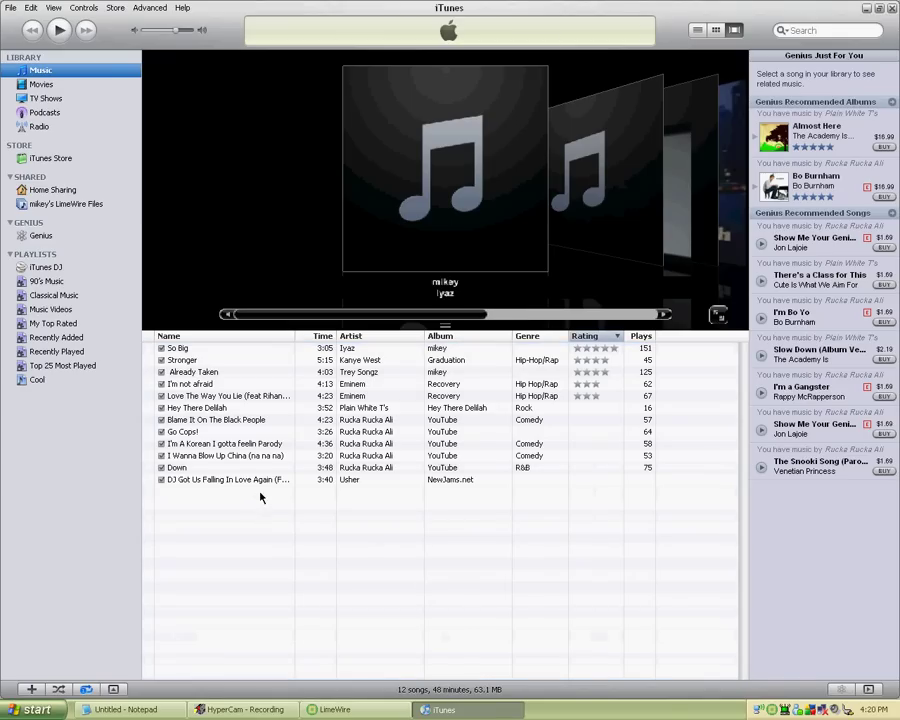
Add the sentence about syncing the songs to your iPod.
left_click(125, 709)
type("woot ")
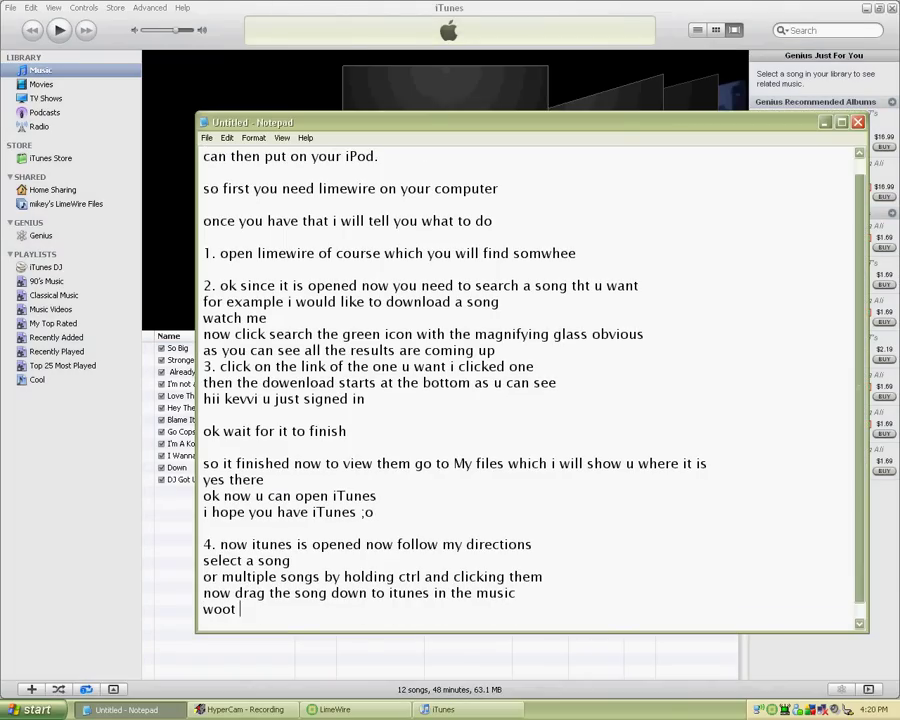
type("we did it ataooooo")
key("Return")
key("Return")
type("now ")
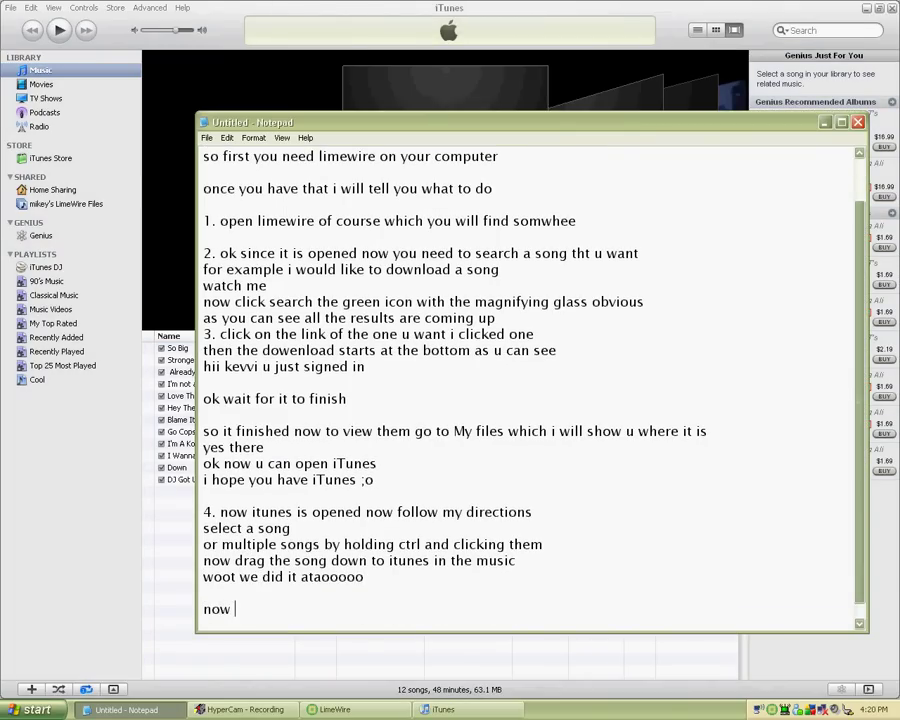
type("you can plug in your ipod to")
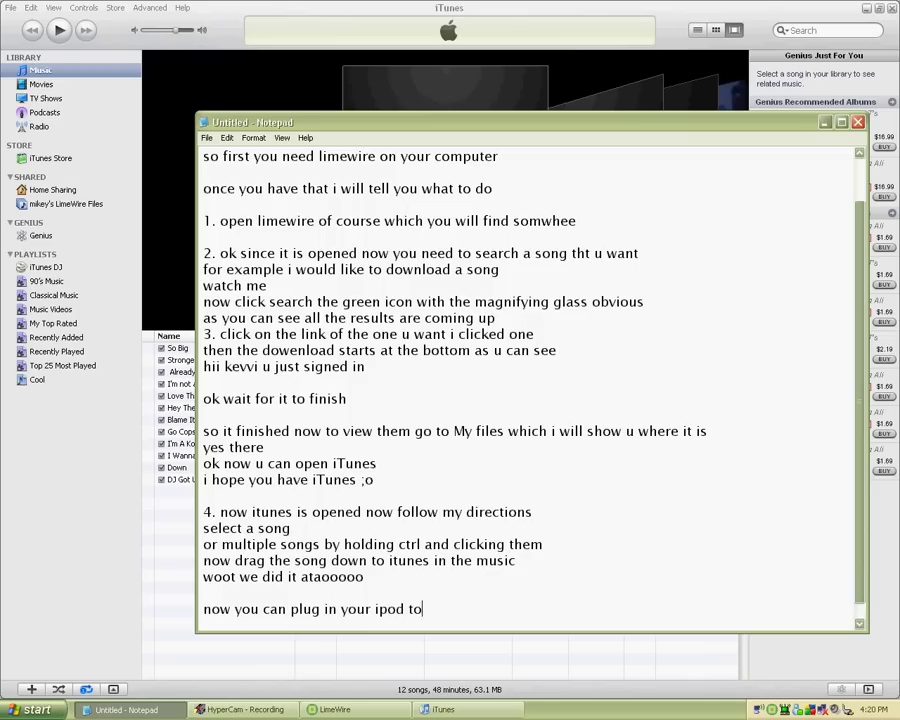
type("uch or nano or ipad or shuffle ")
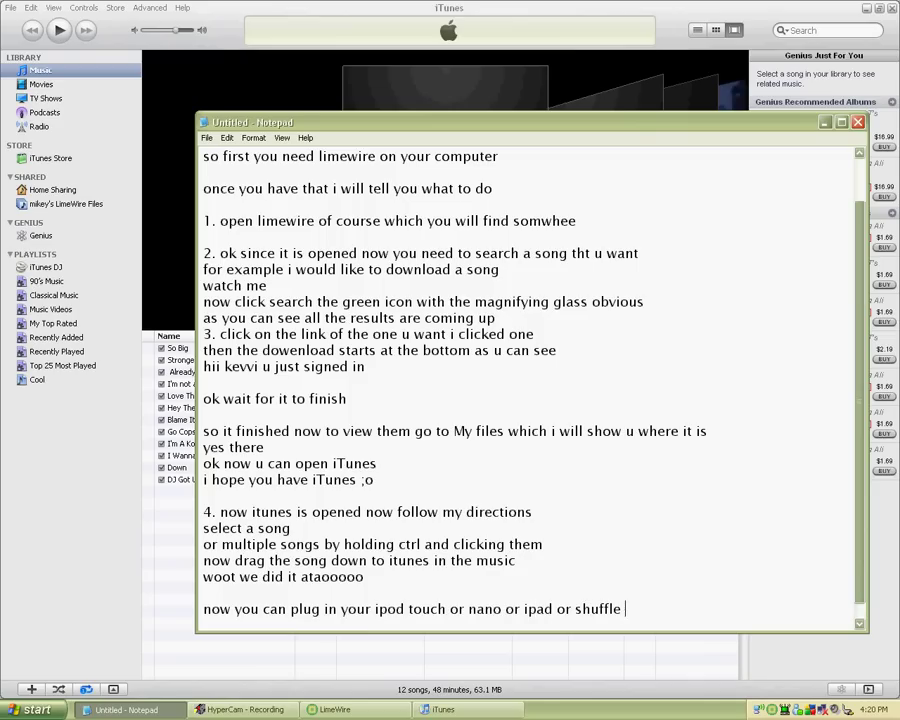
type("or mp3 and sy")
key("BackSpace")
key("BackSpace")
key("BackSpace")
key("BackSpace")
key("BackSpace")
key("BackSpace")
type("and sync and")
key("BackSpace")
key("BackSpace")
key("BackSpace")
type("sync your songs")
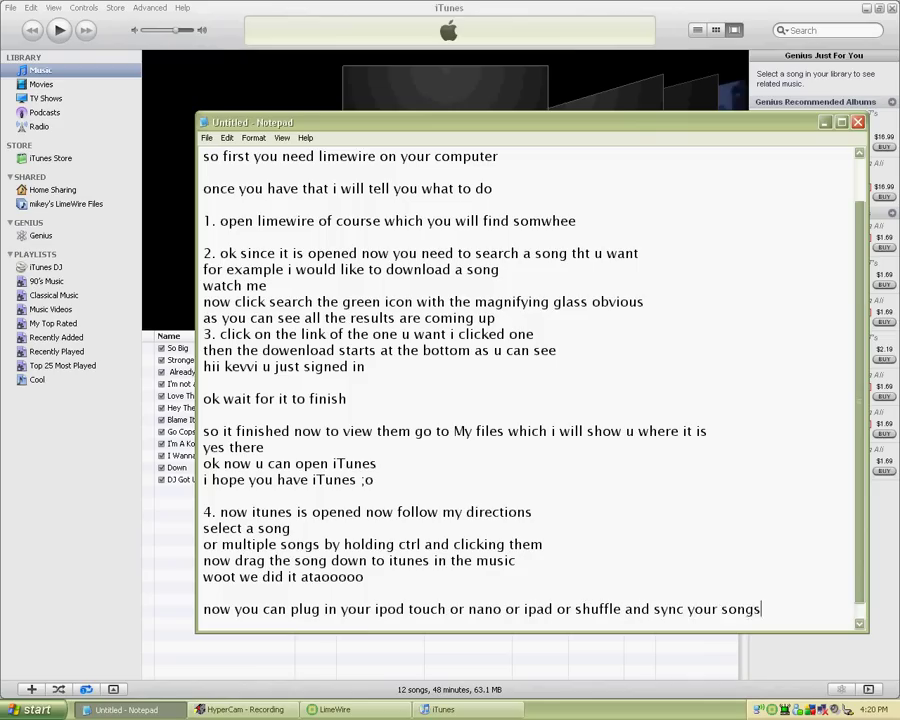
key("Return")
type("woot")
Add the thank-you for watching and the 'please comment rate sub!' sign-off.
key("Return")
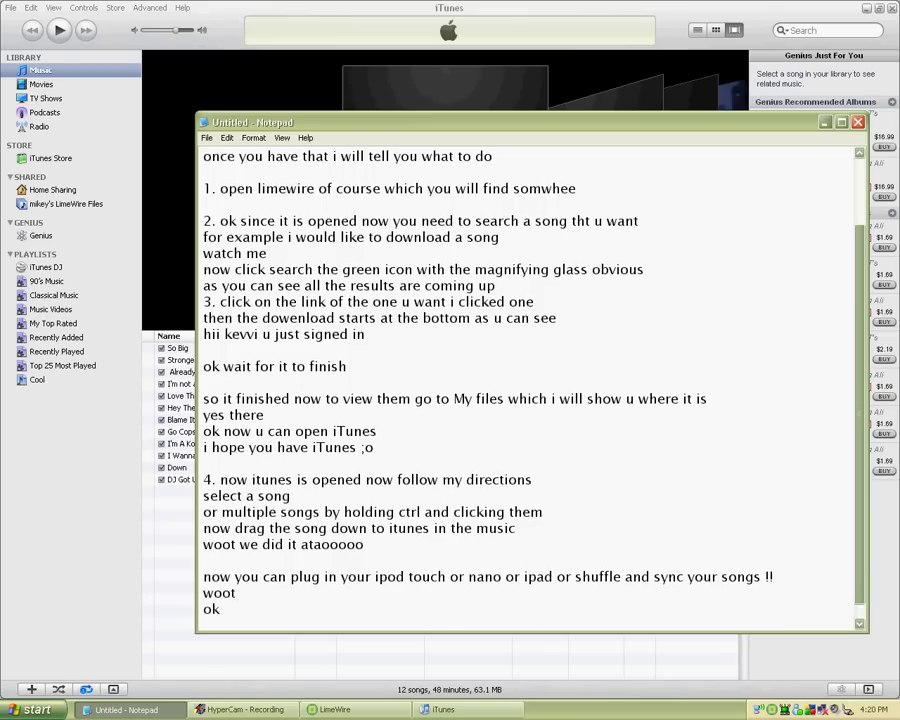
type("!")
key("Return")
type("thank you for ")
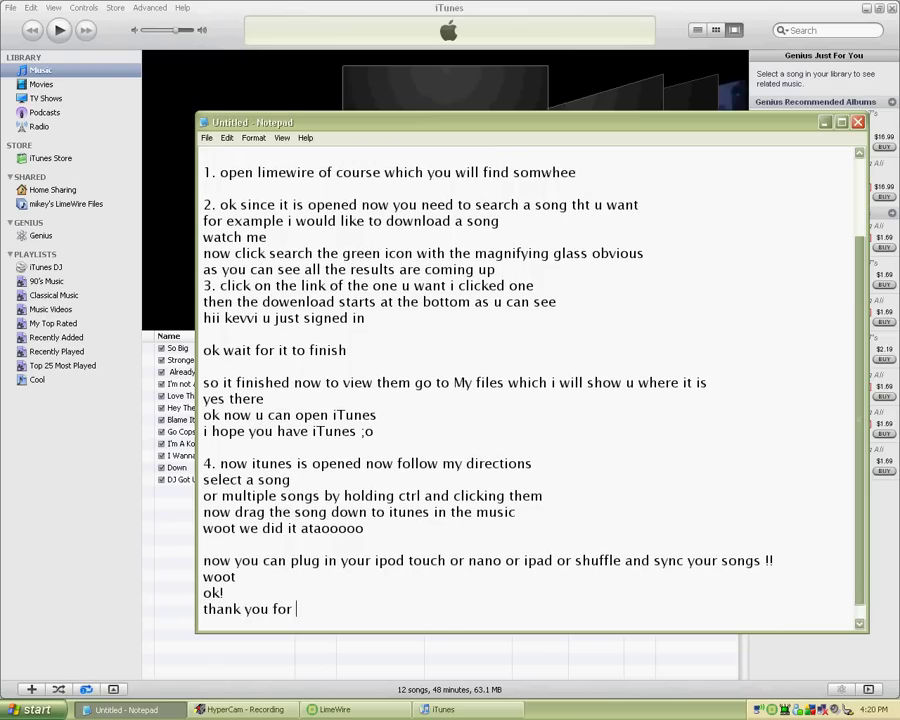
type("watching this vid")
key("Return")
type("please")
key("Return")
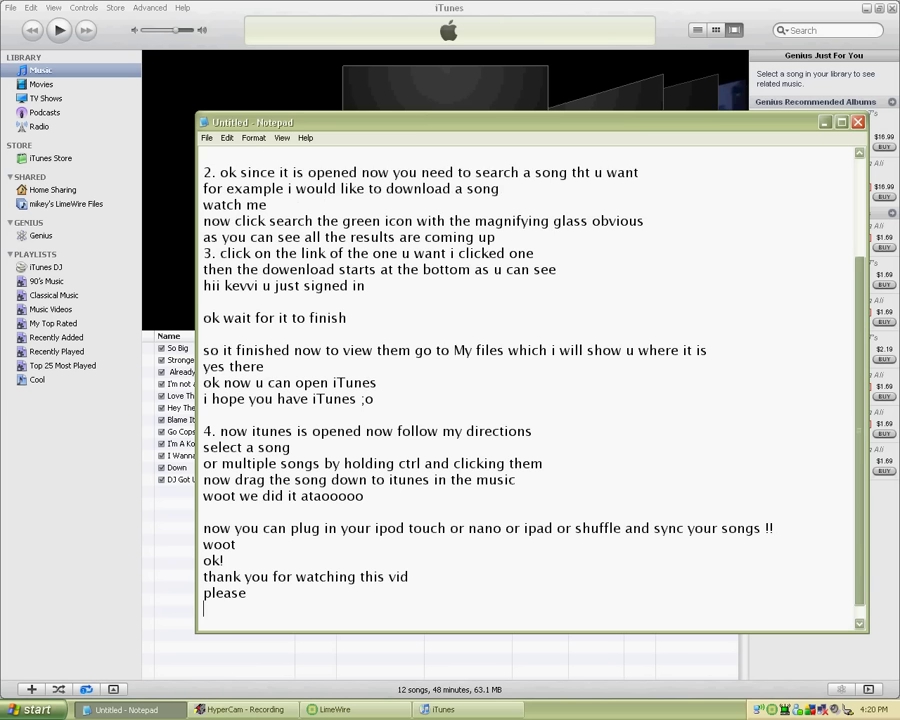
type("comment")
key("Return")
type("rate")
key("Return")
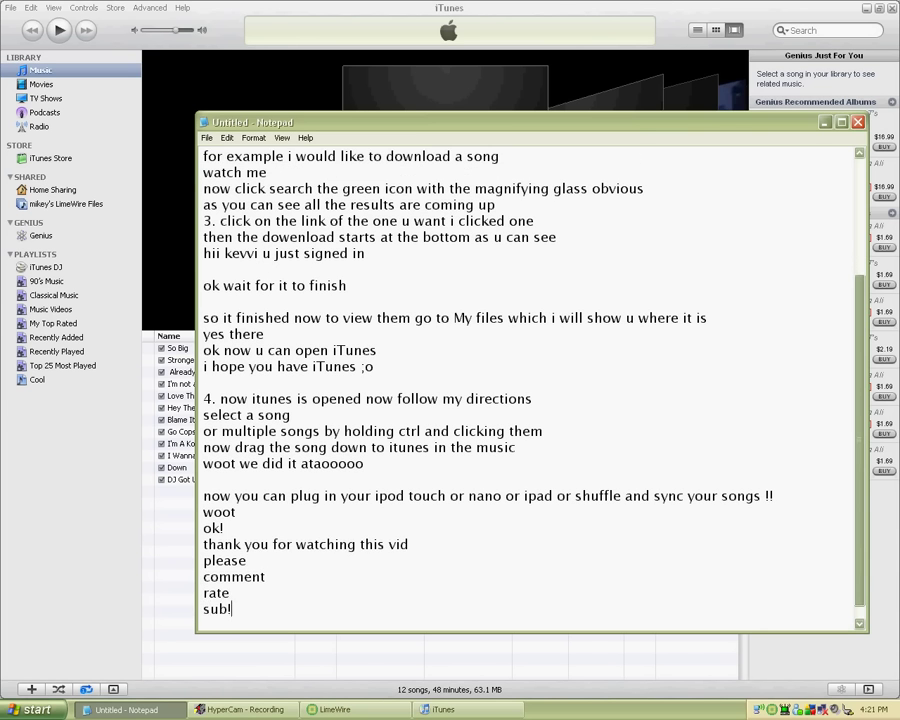
key("Return")
type("thank you")
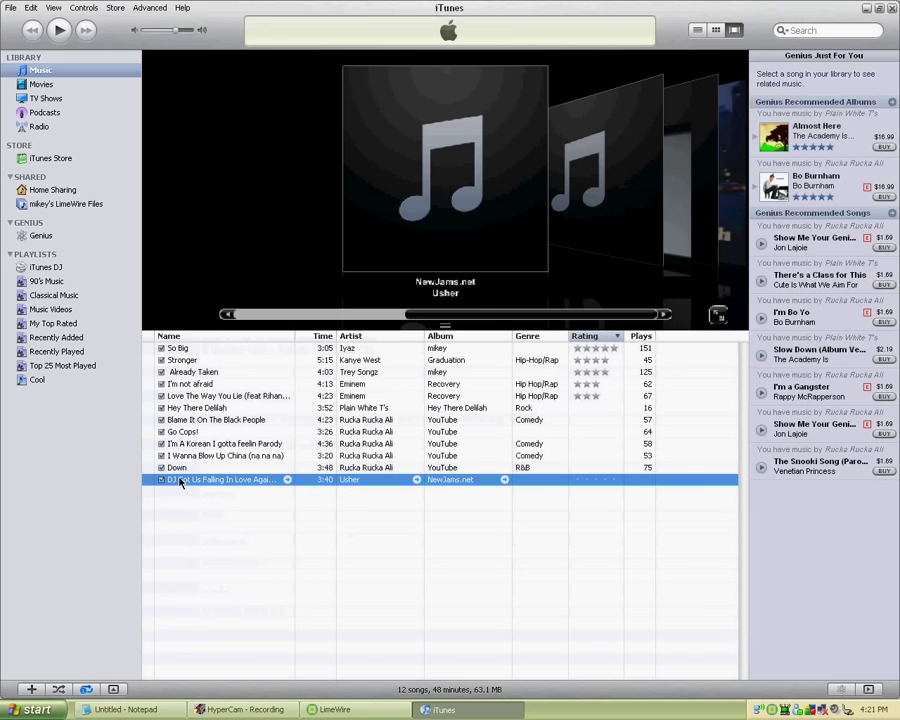